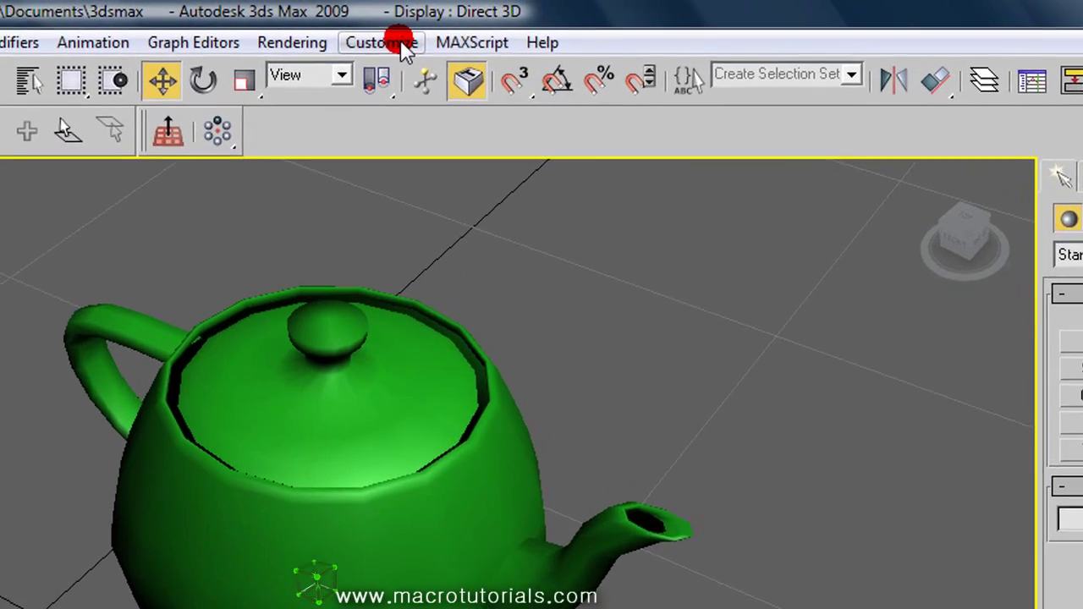
Open the units setup and switch the display unit scale to Metric
{"action": "left_click", "coordinate": [455, 37]}
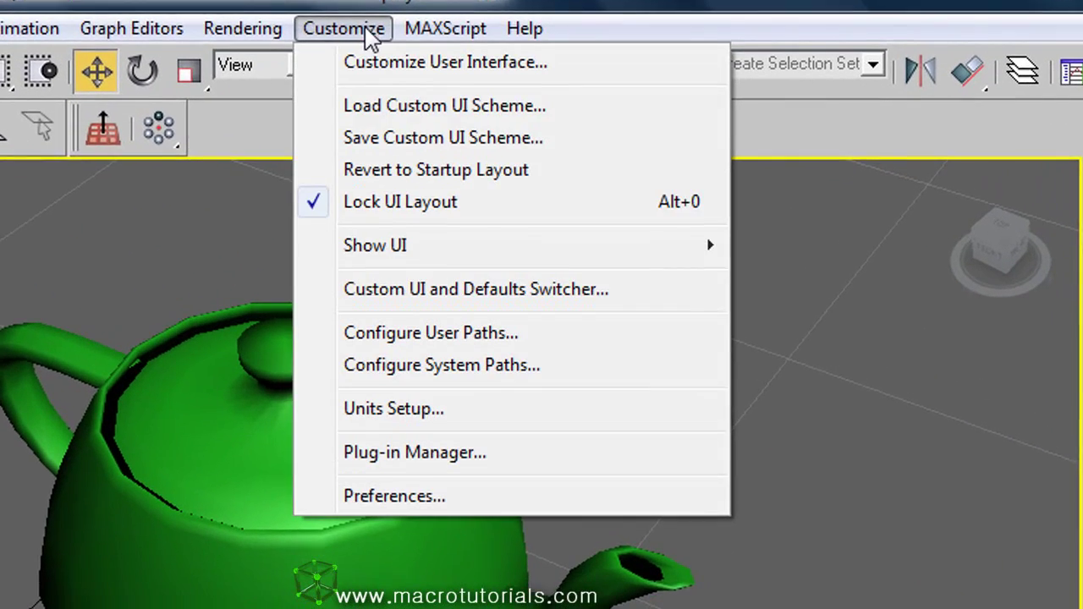
{"action": "left_click", "coordinate": [438, 330]}
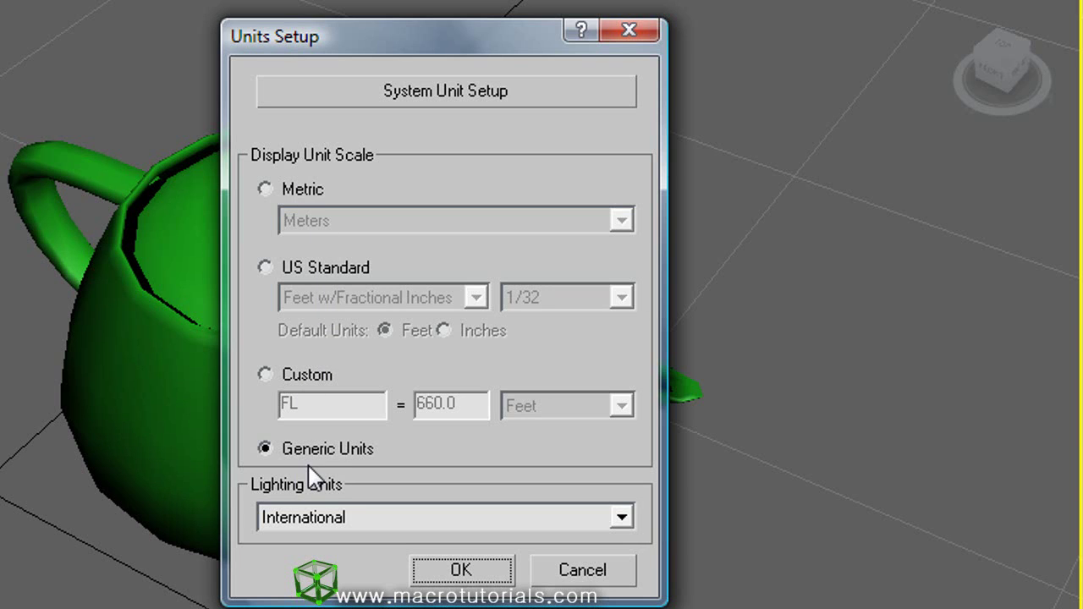
{"action": "left_click", "coordinate": [300, 188]}
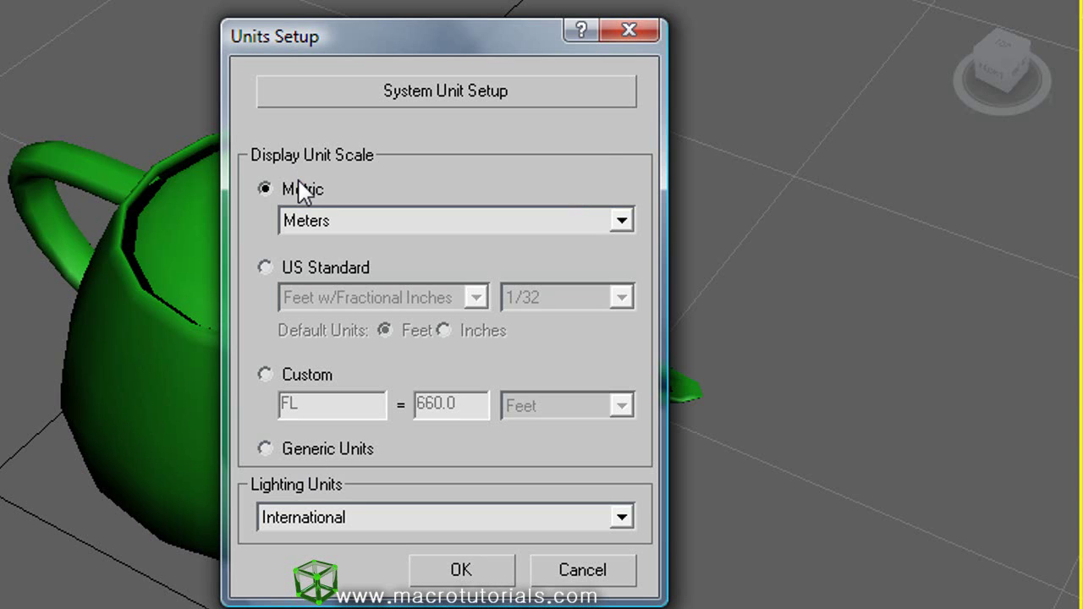
{"action": "left_click", "coordinate": [621, 222]}
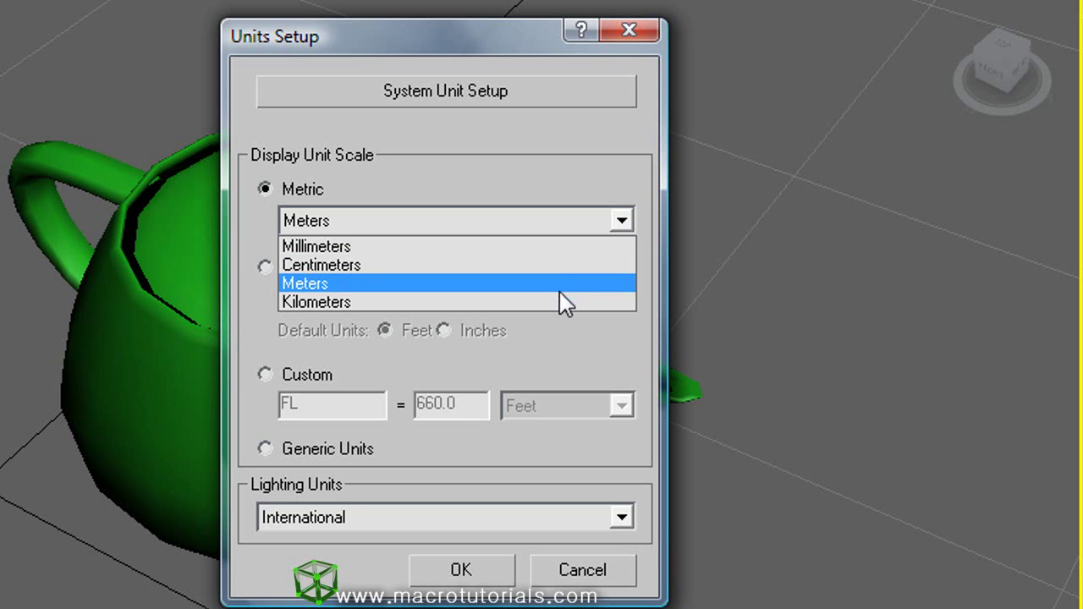
{"action": "left_click", "coordinate": [569, 163]}
Try the US Standard display scale with Feet w/Fractional Inches, followed by the Custom scale
{"action": "left_click", "coordinate": [343, 269]}
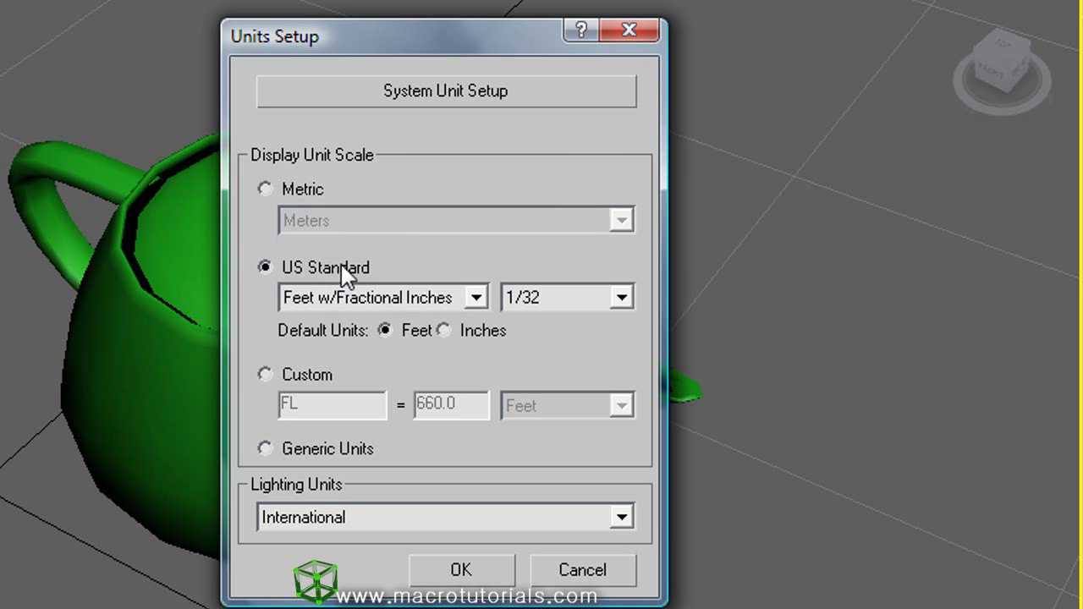
{"action": "left_click", "coordinate": [476, 297]}
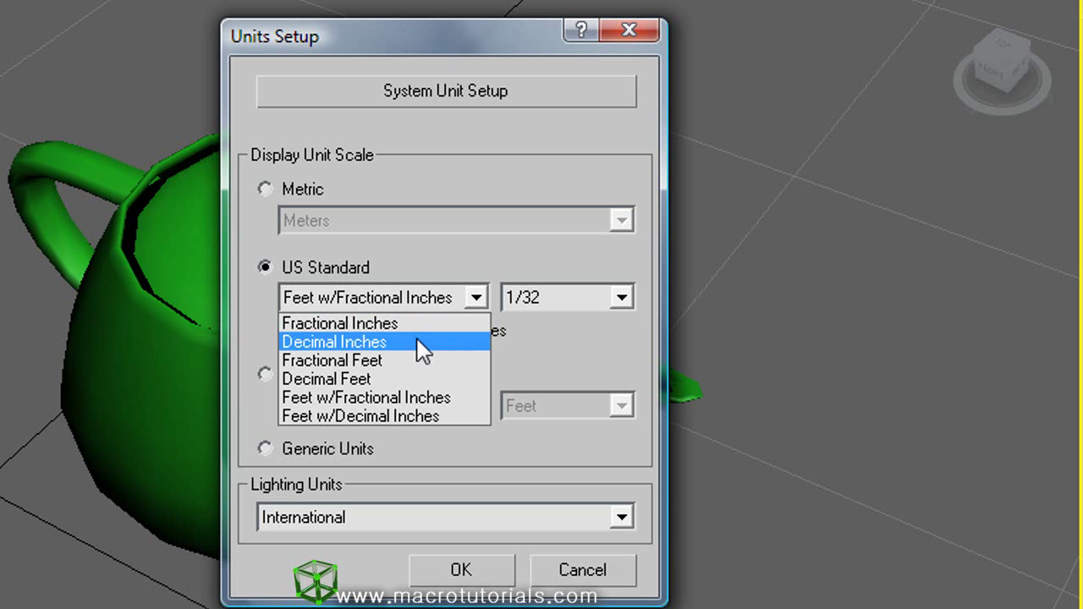
{"action": "left_click", "coordinate": [440, 399]}
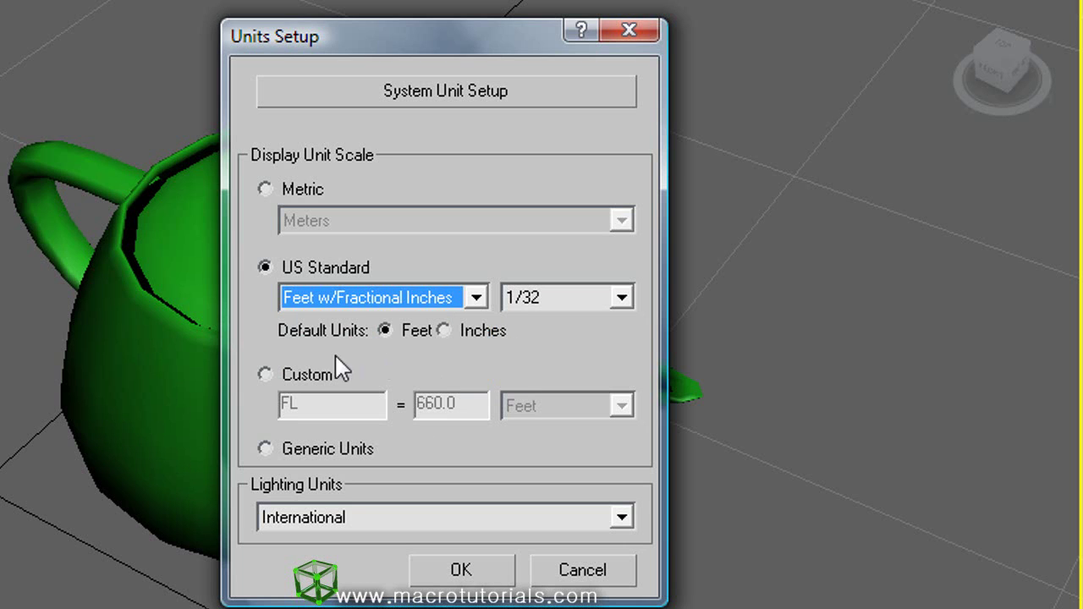
{"action": "left_click", "coordinate": [319, 374]}
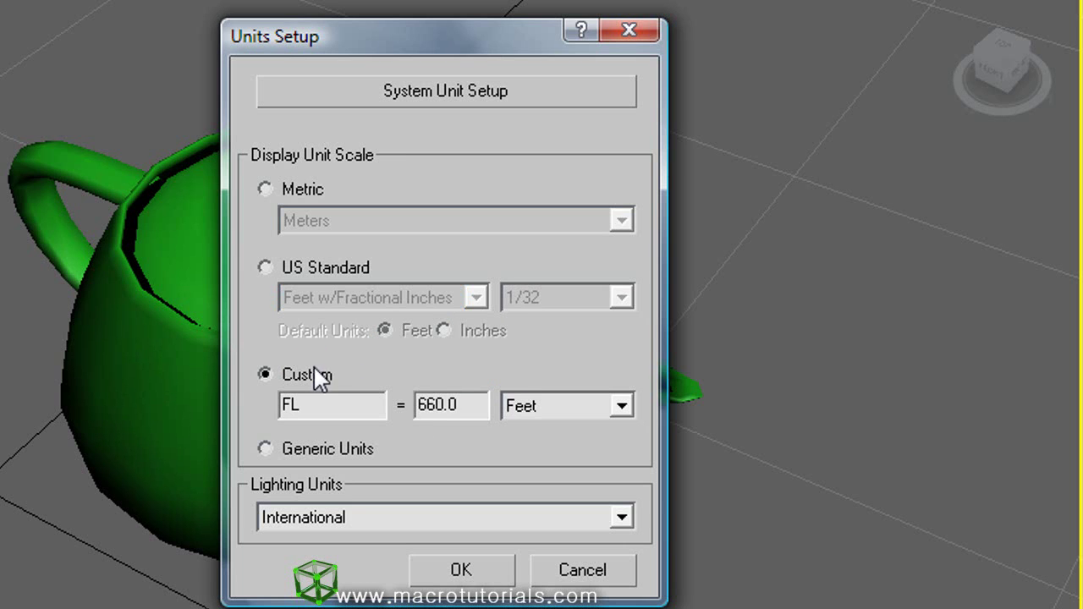
Set the display unit scale to Metric with Meters and apply the units setup
{"action": "left_click", "coordinate": [290, 190]}
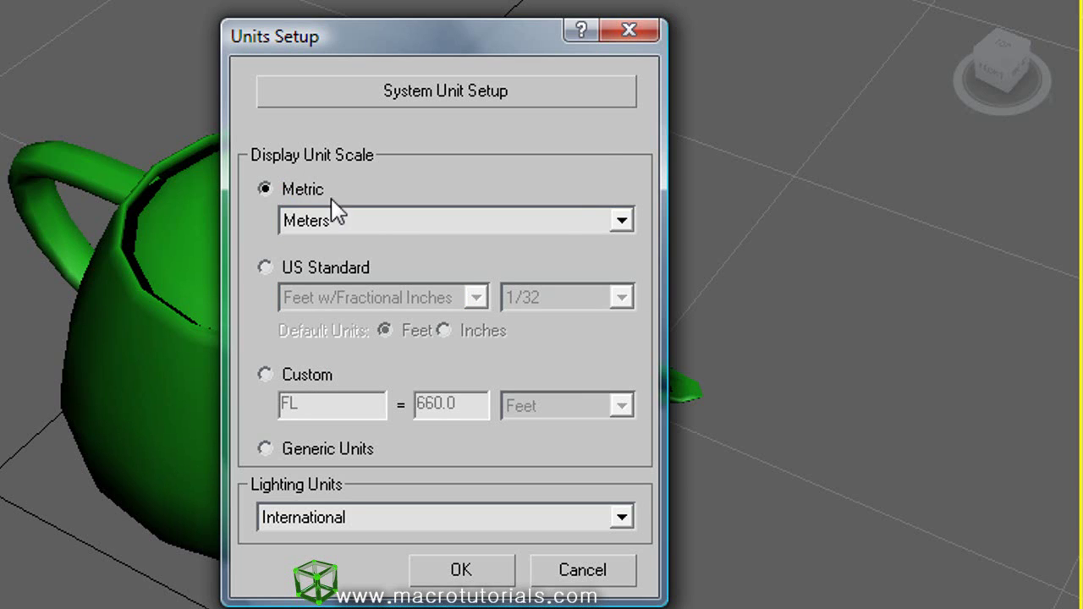
{"action": "left_click", "coordinate": [622, 221]}
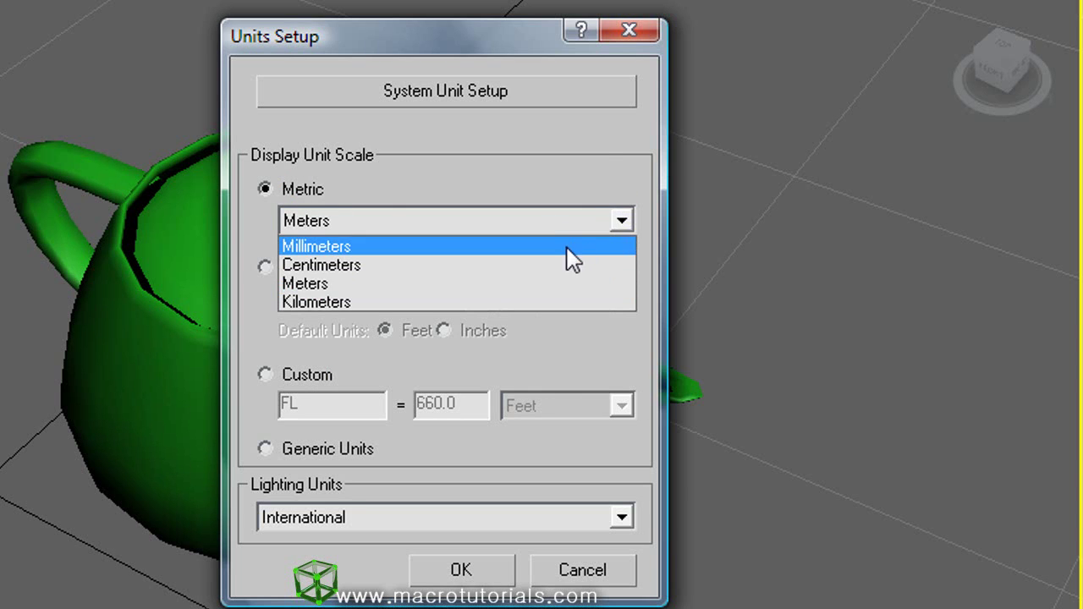
{"action": "left_click", "coordinate": [557, 285]}
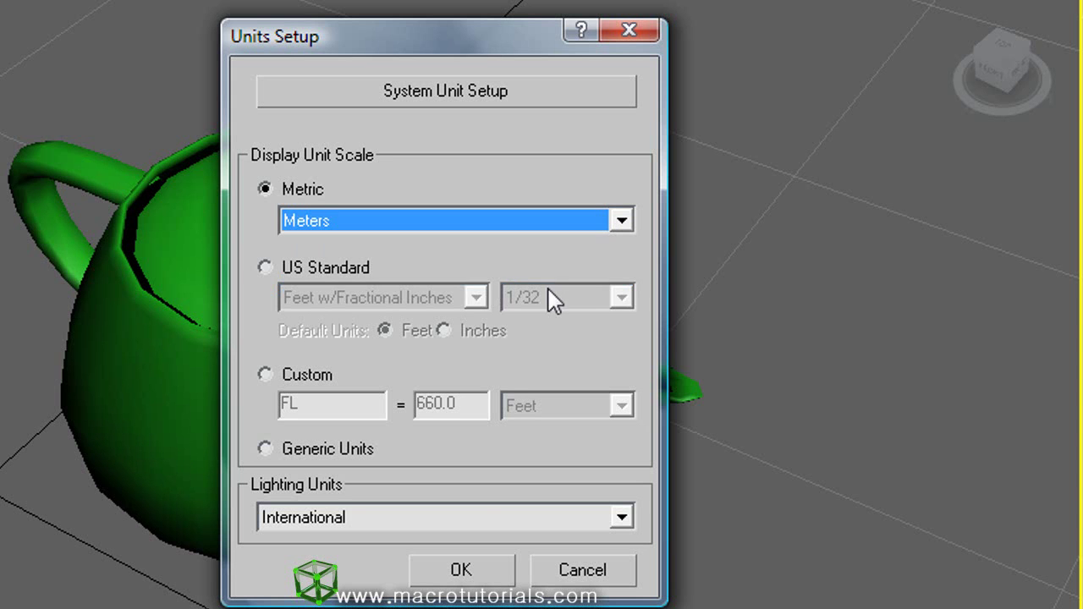
{"action": "left_click", "coordinate": [466, 569]}
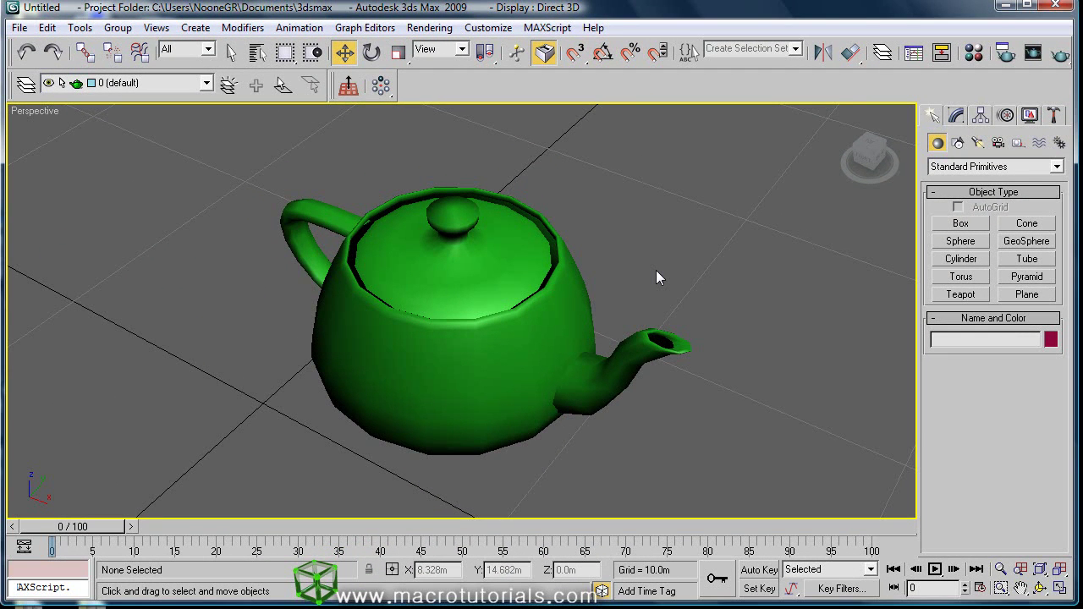
Create a box on the empty grid beside the teapot's spout, about 16.1 m long, 15.6 m wide and 9.8 m high
{"action": "scroll", "coordinate": [654, 265], "scroll_direction": "down", "scroll_amount": 3}
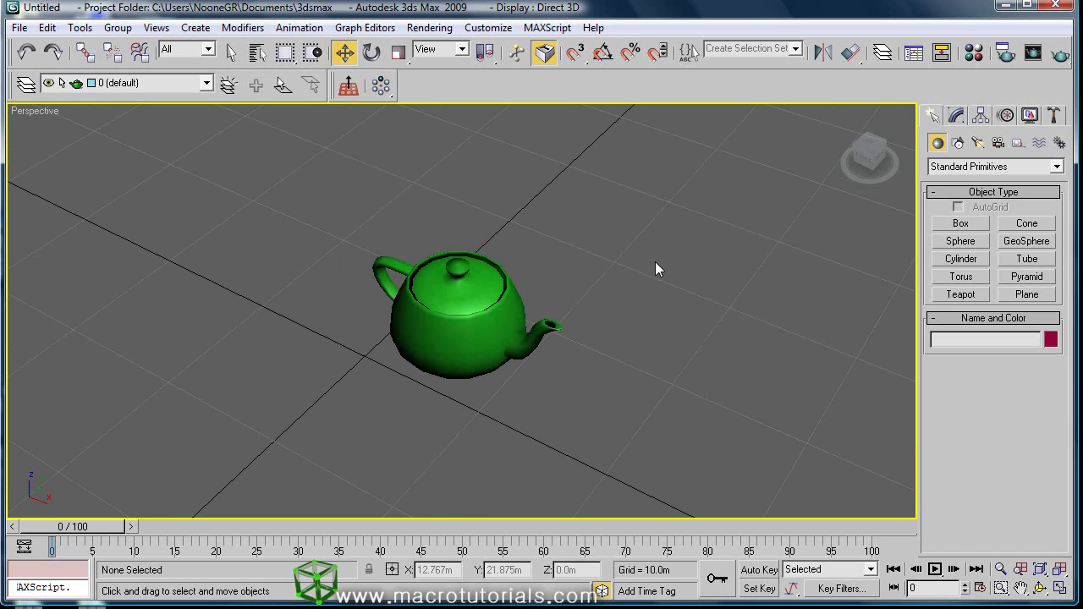
{"action": "middle_click_drag", "start_coordinate": [538, 308], "coordinate": [493, 285]}
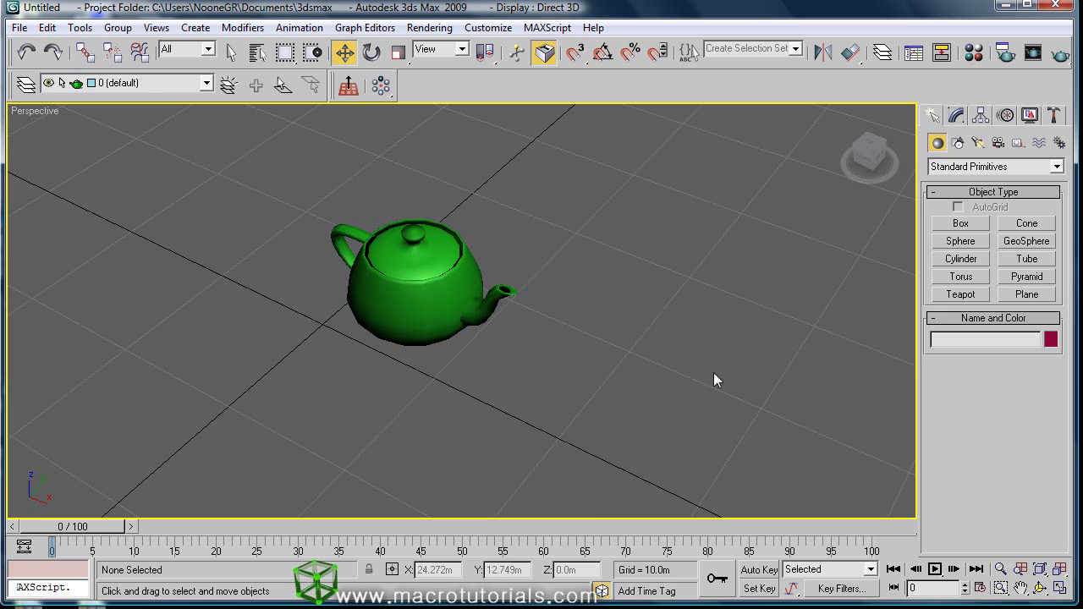
{"action": "middle_click_drag", "start_coordinate": [713, 374], "coordinate": [640, 368]}
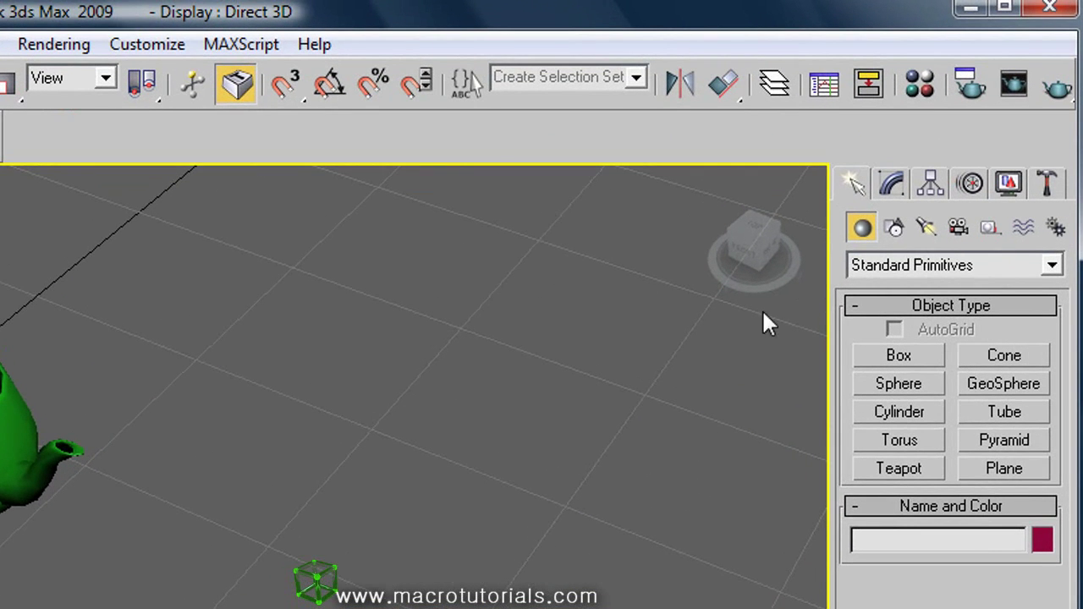
{"action": "left_click", "coordinate": [910, 353]}
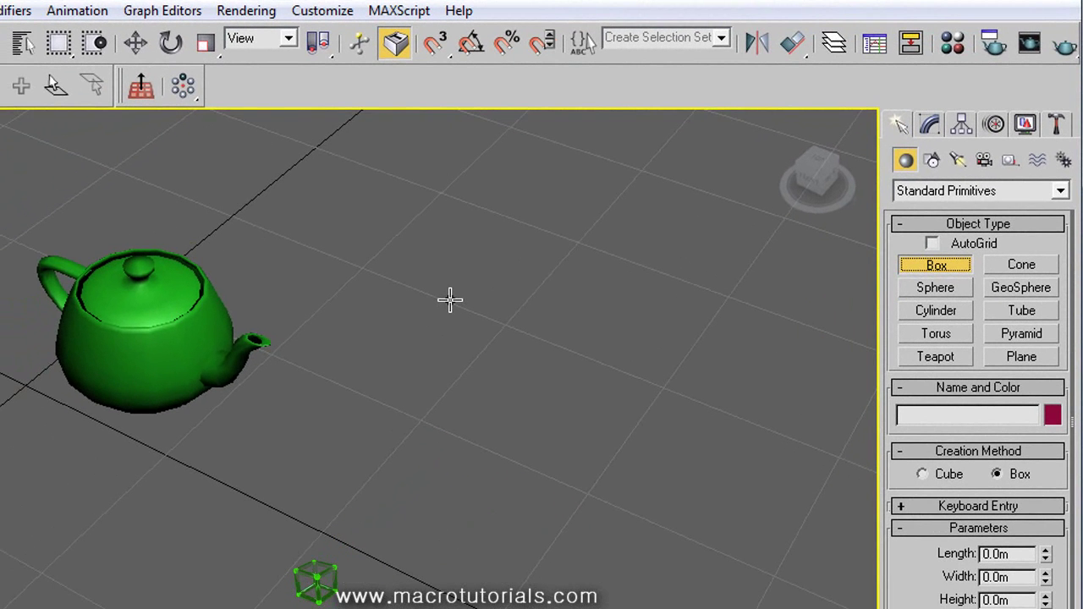
{"action": "left_click_drag", "start_coordinate": [450, 300], "coordinate": [569, 581]}
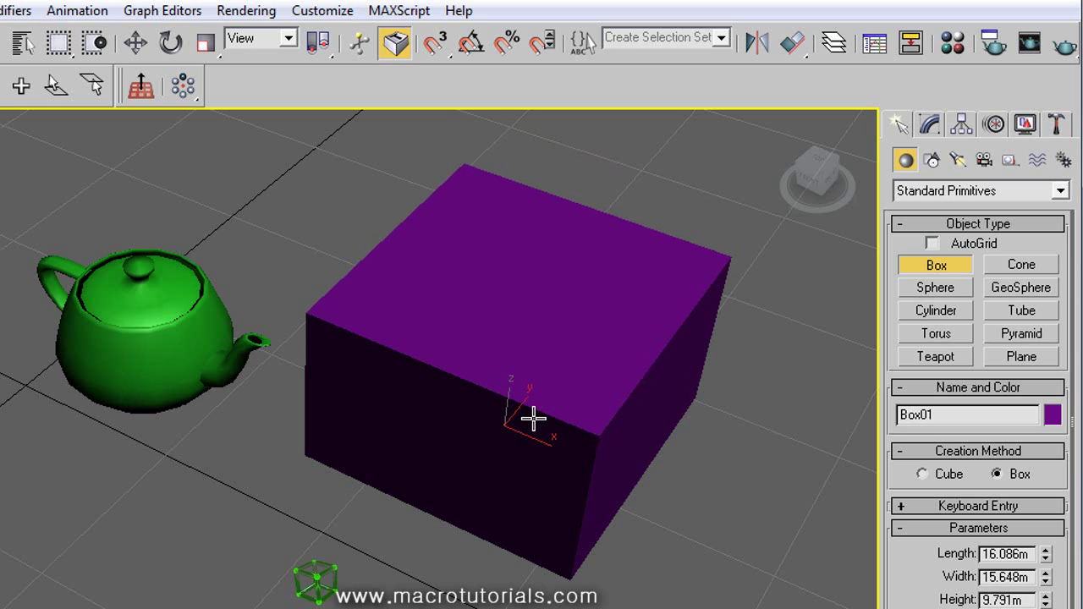
{"action": "left_click", "coordinate": [533, 418]}
{"action": "right_click", "coordinate": [711, 448]}
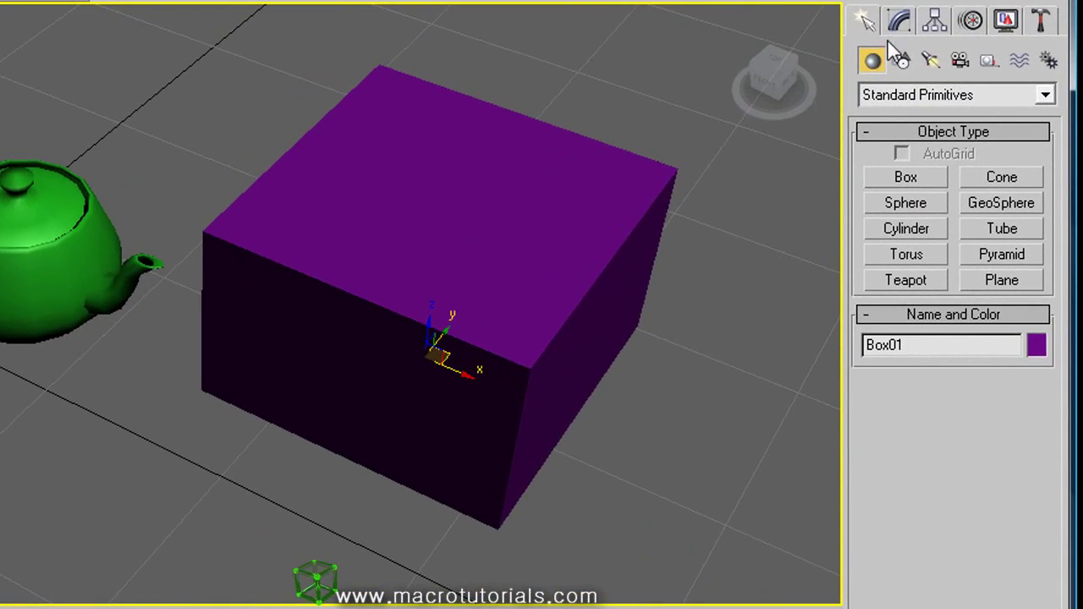
Set the box's length to 1.85 m, its width to 2.254 m and its height to 3 m
{"action": "left_click", "coordinate": [898, 20]}
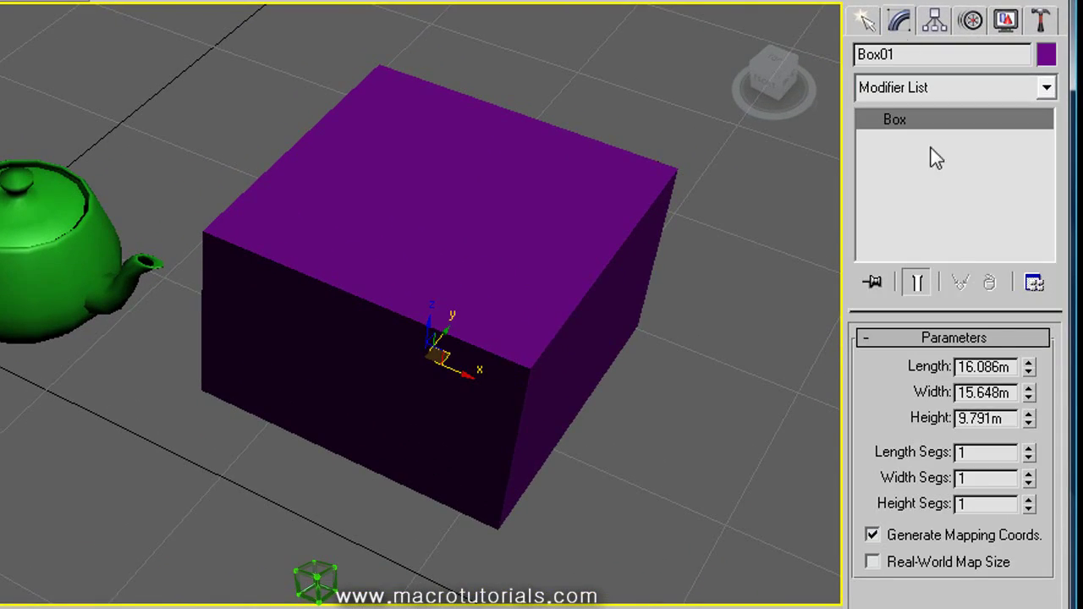
{"action": "double_click", "coordinate": [986, 365]}
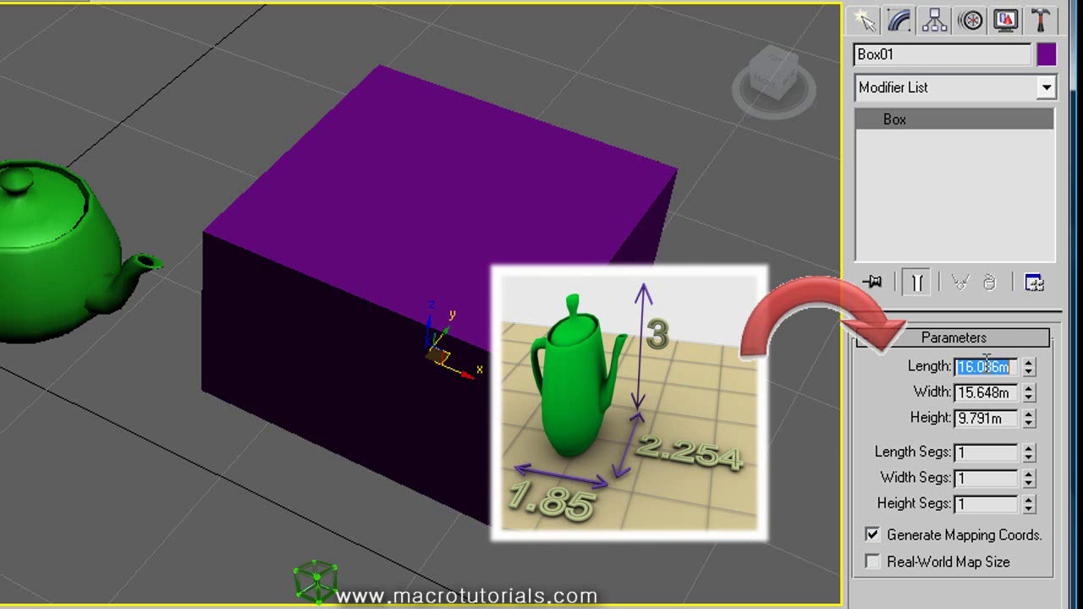
{"action": "type", "text": "1.8"}
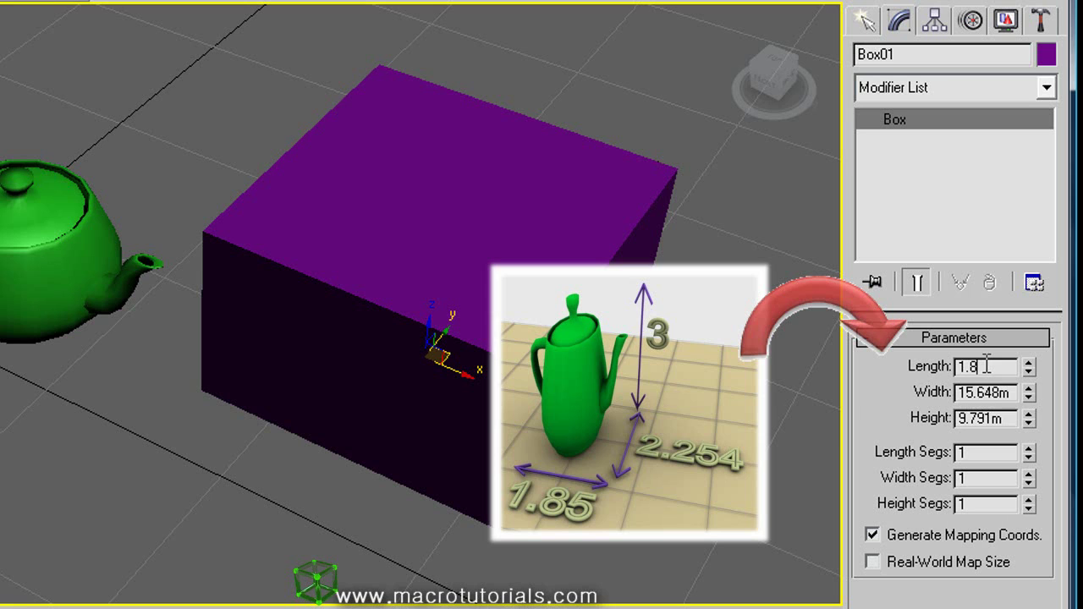
{"action": "type", "text": "5"}
{"action": "key", "text": "Return"}
{"action": "double_click", "coordinate": [997, 392]}
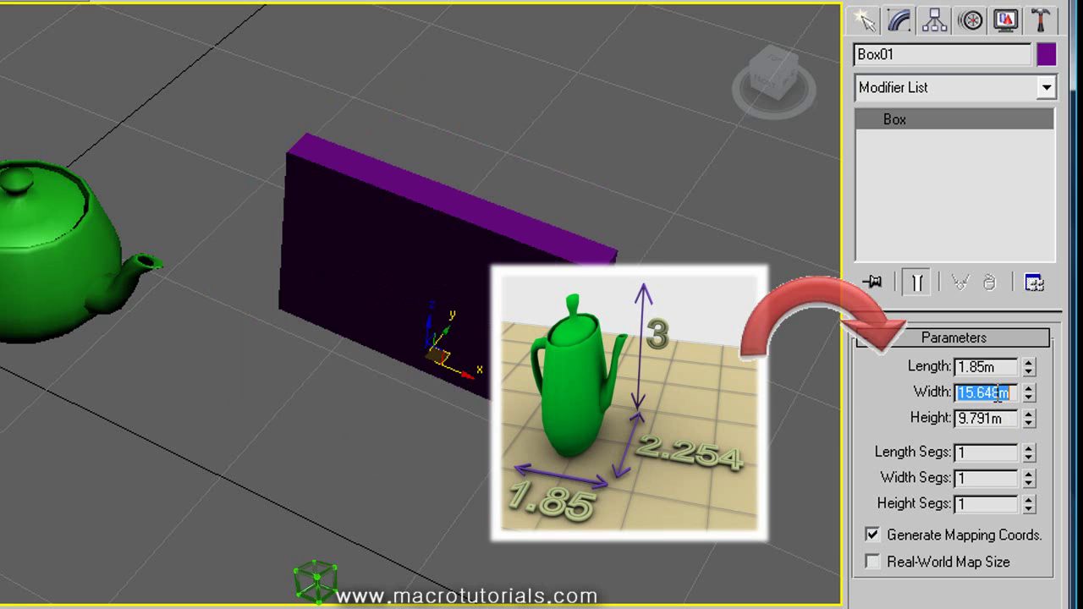
{"action": "type", "text": "2.2"}
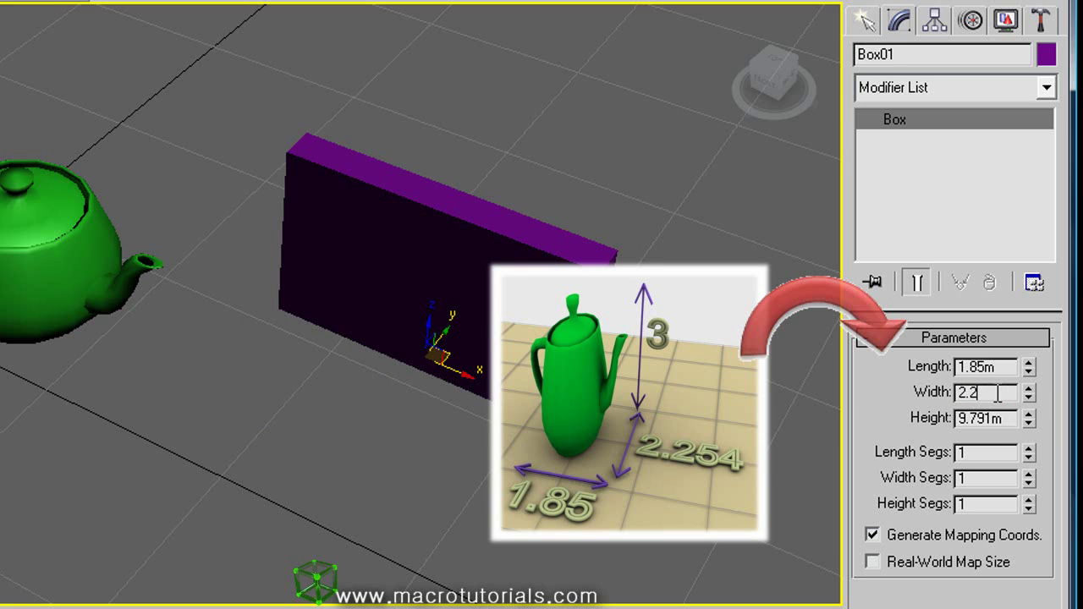
{"action": "type", "text": "54"}
{"action": "key", "text": "Return"}
{"action": "double_click", "coordinate": [984, 417]}
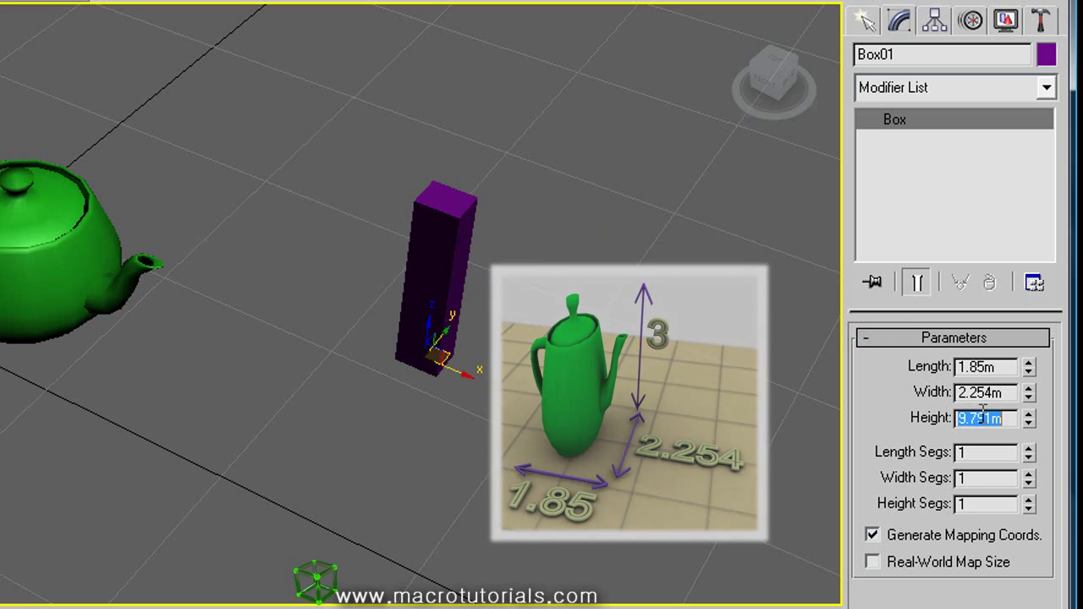
{"action": "type", "text": "3"}
{"action": "key", "text": "Return"}
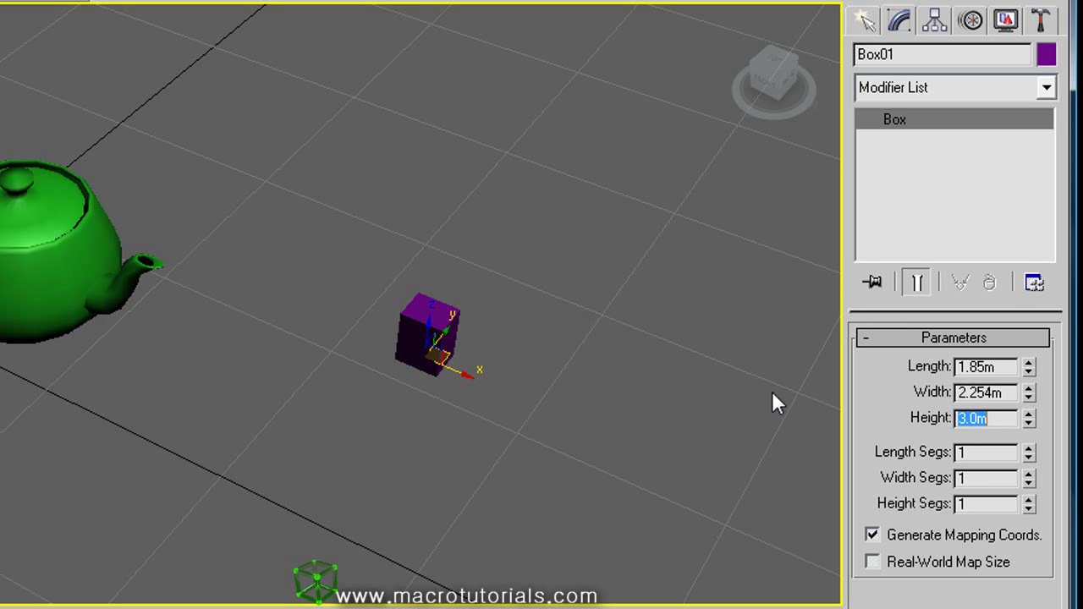
Select the small purple box and turn on its see-through display
{"action": "left_click", "coordinate": [643, 388]}
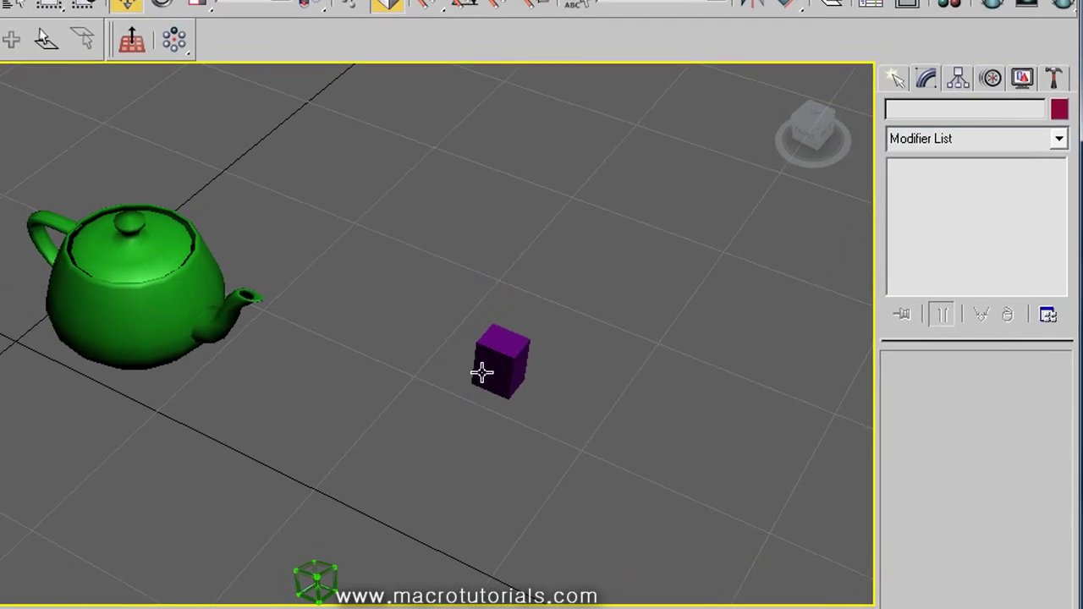
{"action": "left_click", "coordinate": [481, 373]}
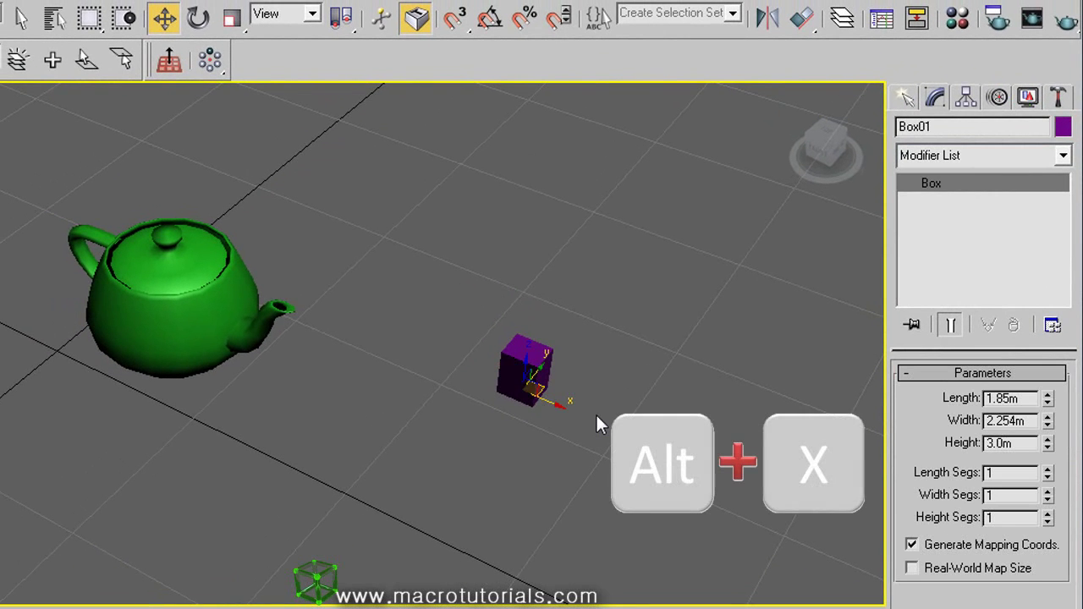
{"action": "key", "text": "alt+x"}
Move the see-through box away from the teapot's handle, onto the grid's black X axis line
{"action": "middle_click_drag", "start_coordinate": [634, 416], "coordinate": [526, 441]}
{"action": "scroll", "coordinate": [591, 405], "scroll_direction": "up", "scroll_amount": 5}
{"action": "middle_click_drag", "start_coordinate": [724, 447], "coordinate": [824, 503]}
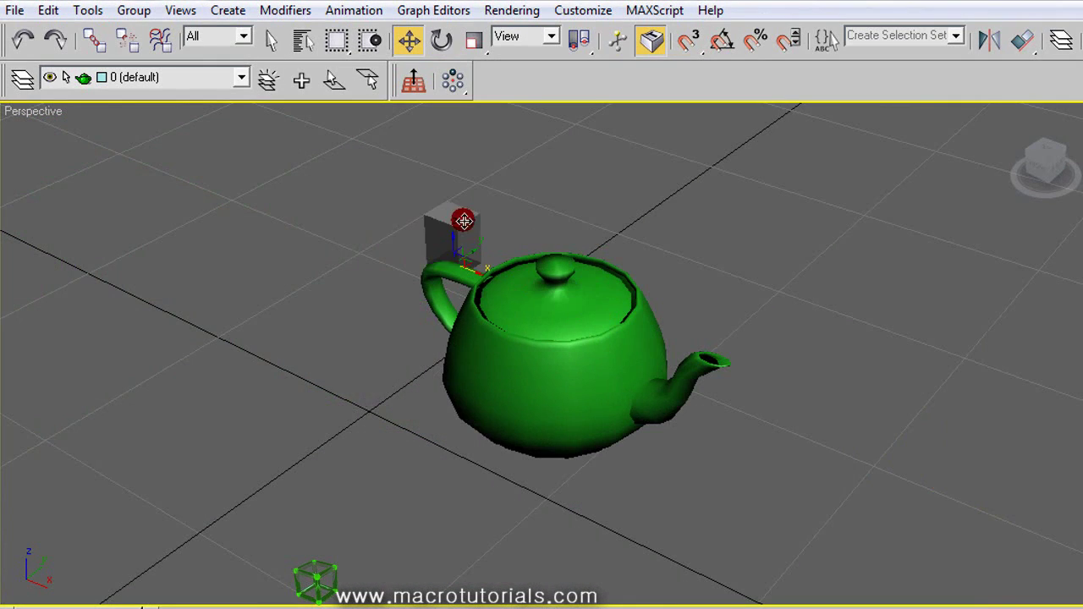
{"action": "left_click_drag", "start_coordinate": [459, 228], "coordinate": [216, 311]}
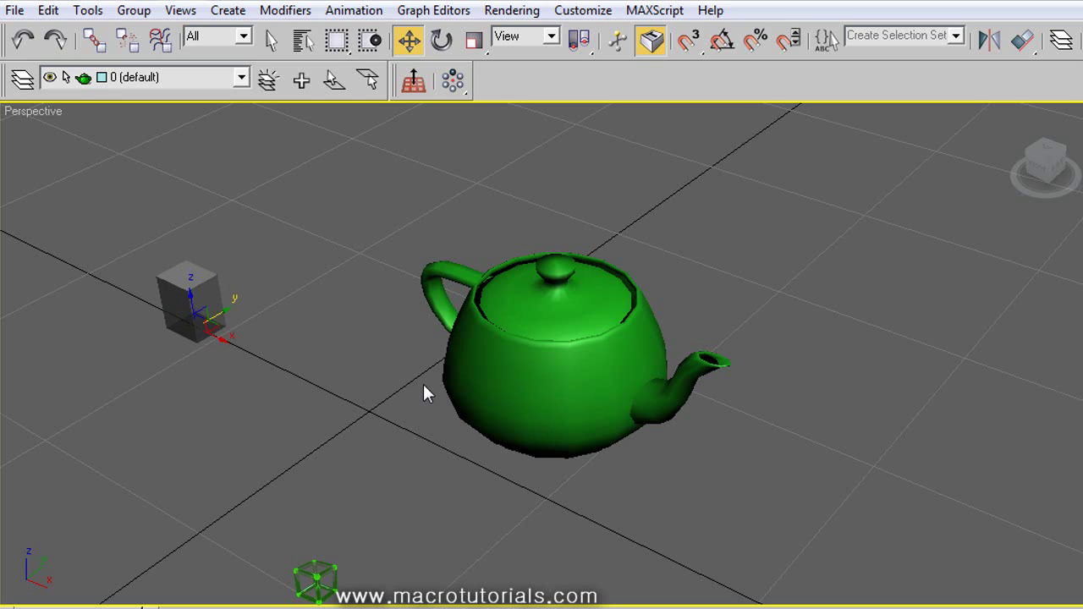
Move the teapot to the world origin with absolute X, Y and Z coordinates of 0
{"action": "left_click", "coordinate": [560, 391]}
{"action": "right_click", "coordinate": [411, 42]}
{"action": "left_click", "coordinate": [553, 213]}
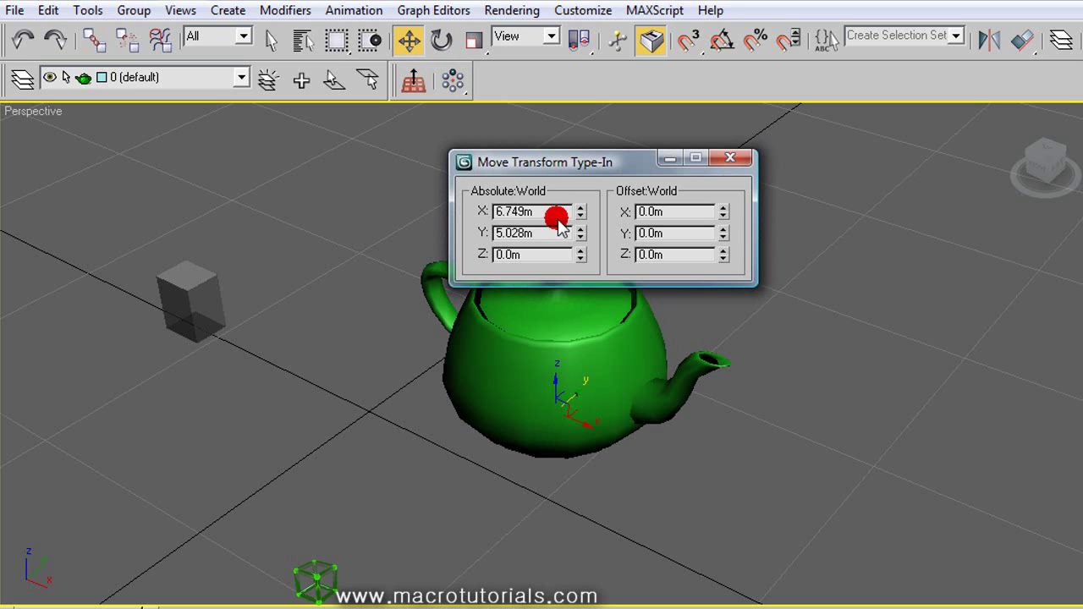
{"action": "left_click_drag", "start_coordinate": [551, 212], "coordinate": [380, 212]}
{"action": "type", "text": "0"}
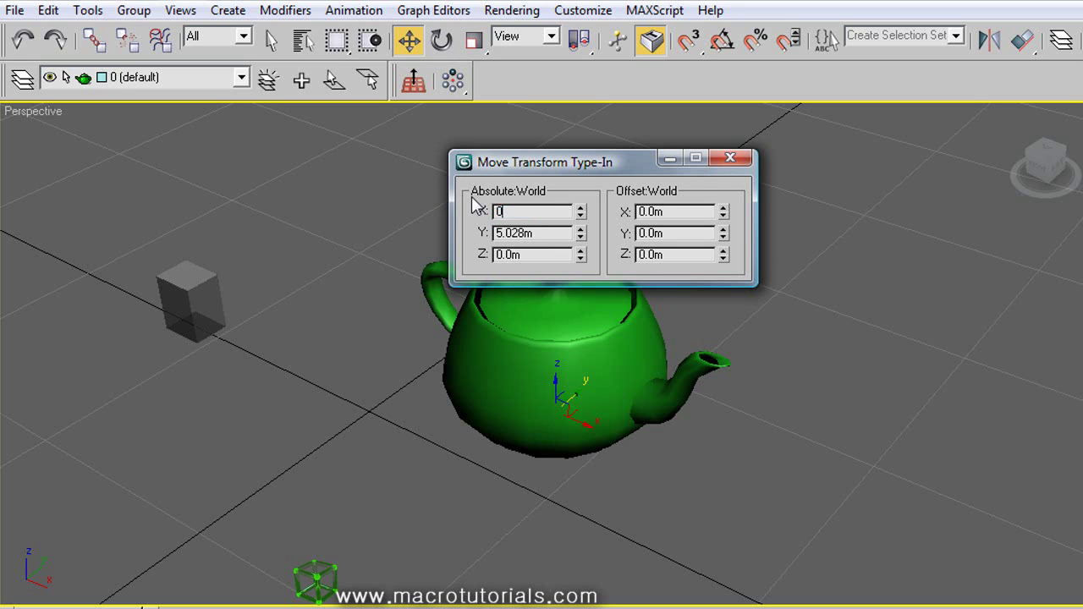
{"action": "key", "text": "Tab"}
{"action": "type", "text": "0"}
{"action": "key", "text": "Tab"}
{"action": "type", "text": "0"}
{"action": "key", "text": "Tab"}
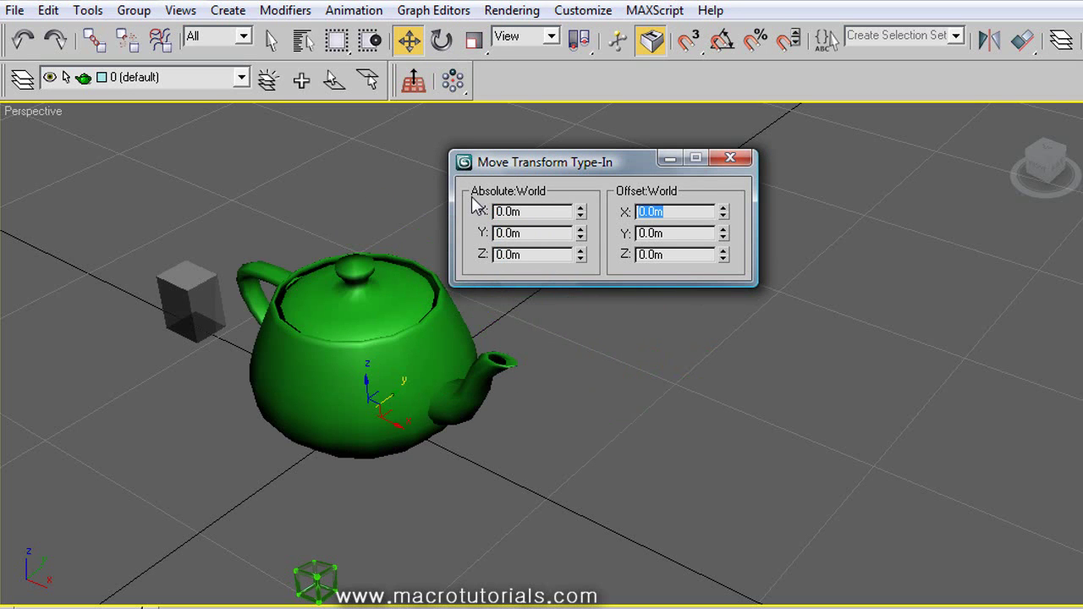
{"action": "left_click", "coordinate": [729, 158]}
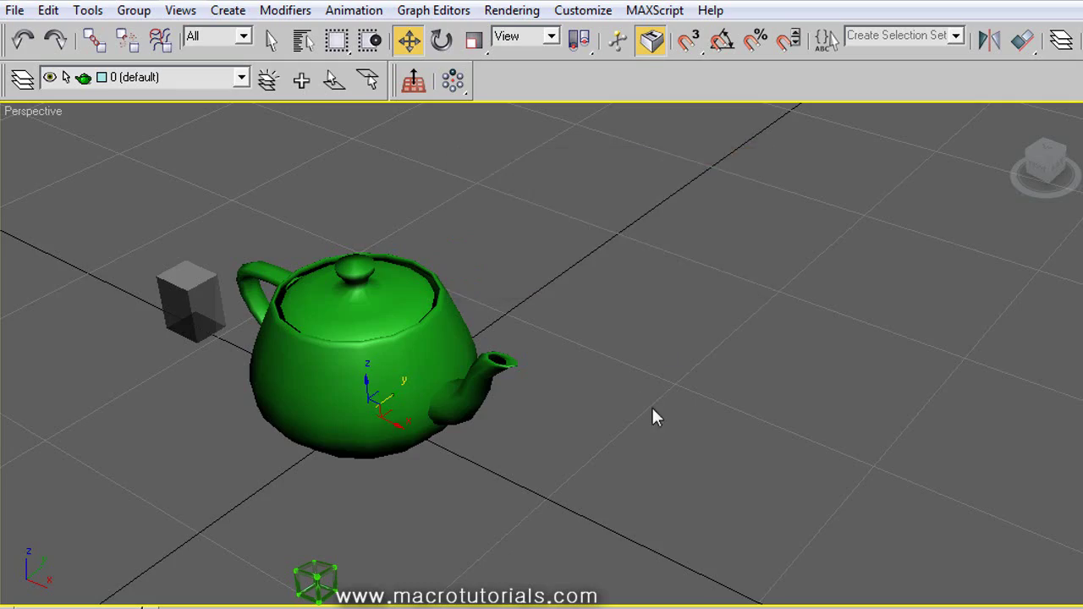
Add an FFD 2x2x2 modifier to the teapot and activate its Control Points level
{"action": "middle_click_drag", "start_coordinate": [652, 416], "coordinate": [873, 438]}
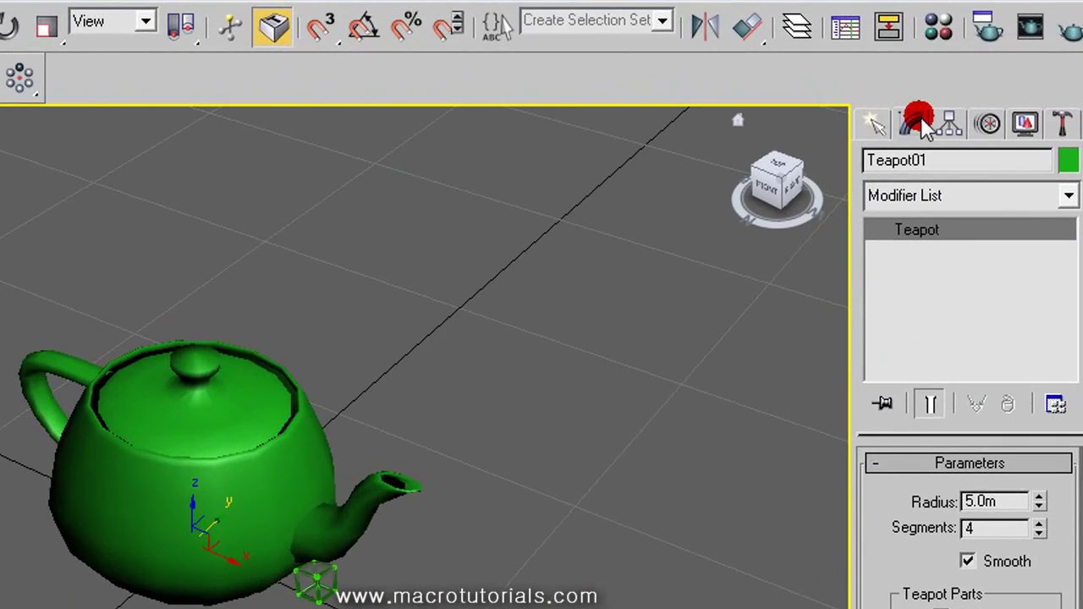
{"action": "left_click", "coordinate": [1067, 196]}
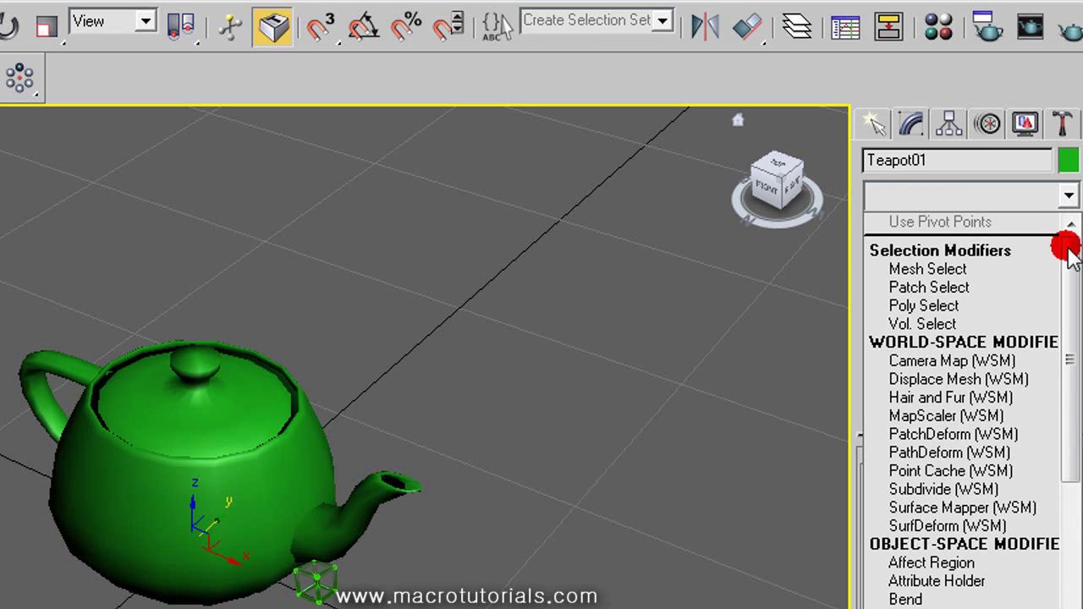
{"action": "left_click_drag", "start_coordinate": [1066, 244], "coordinate": [1069, 402]}
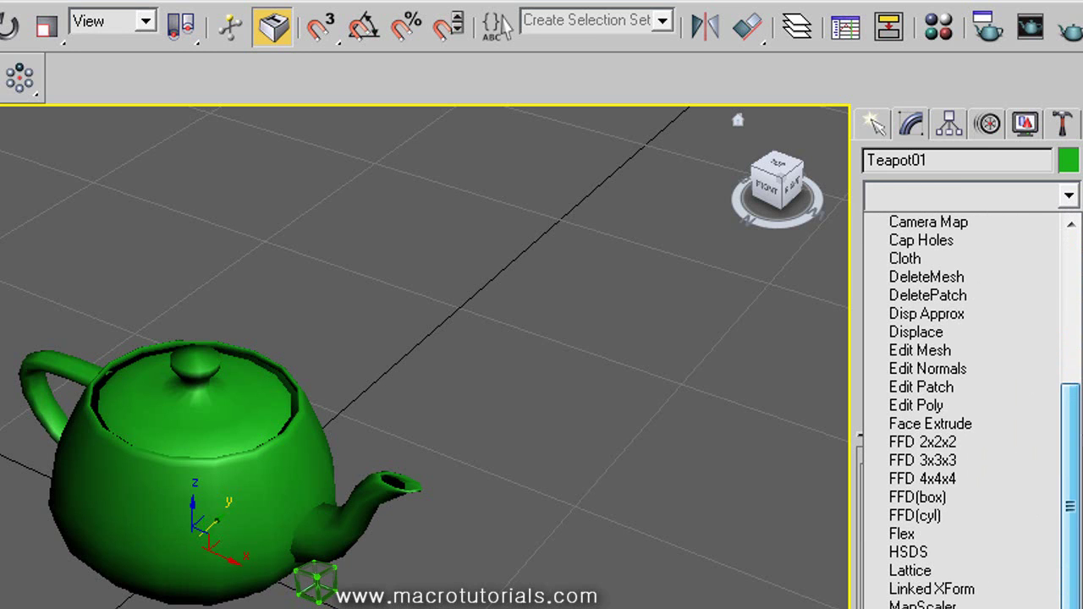
{"action": "left_click", "coordinate": [966, 442]}
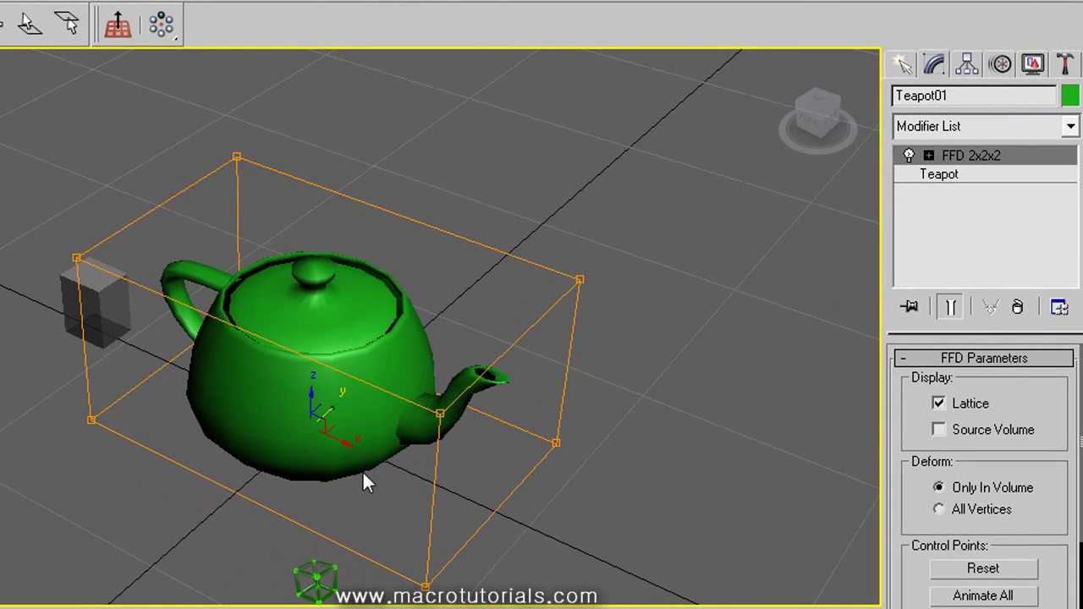
{"action": "middle_click_drag", "start_coordinate": [423, 396], "coordinate": [396, 352]}
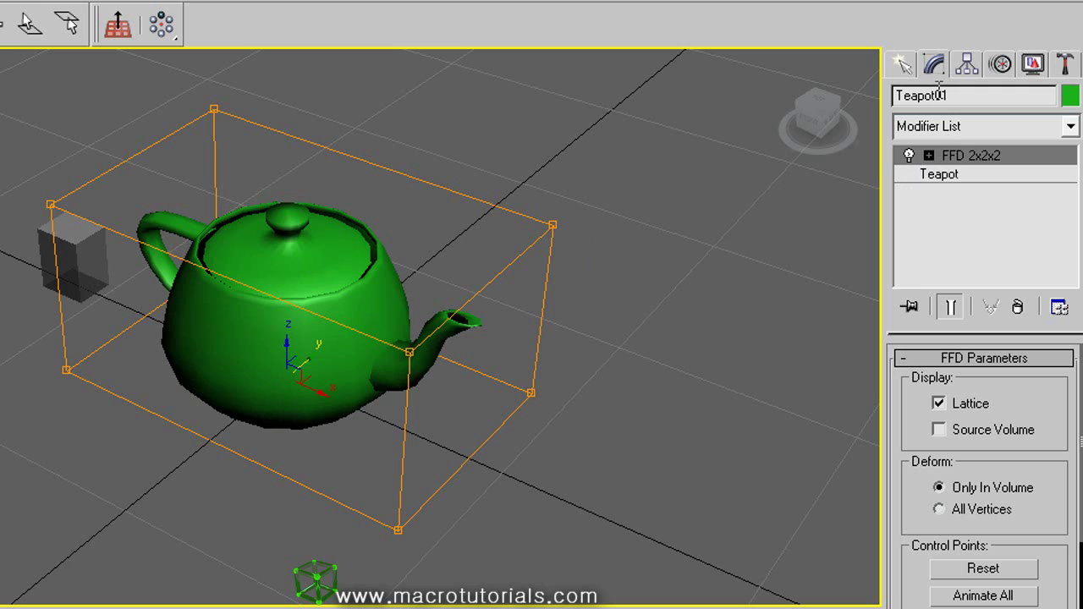
{"action": "left_click", "coordinate": [930, 155]}
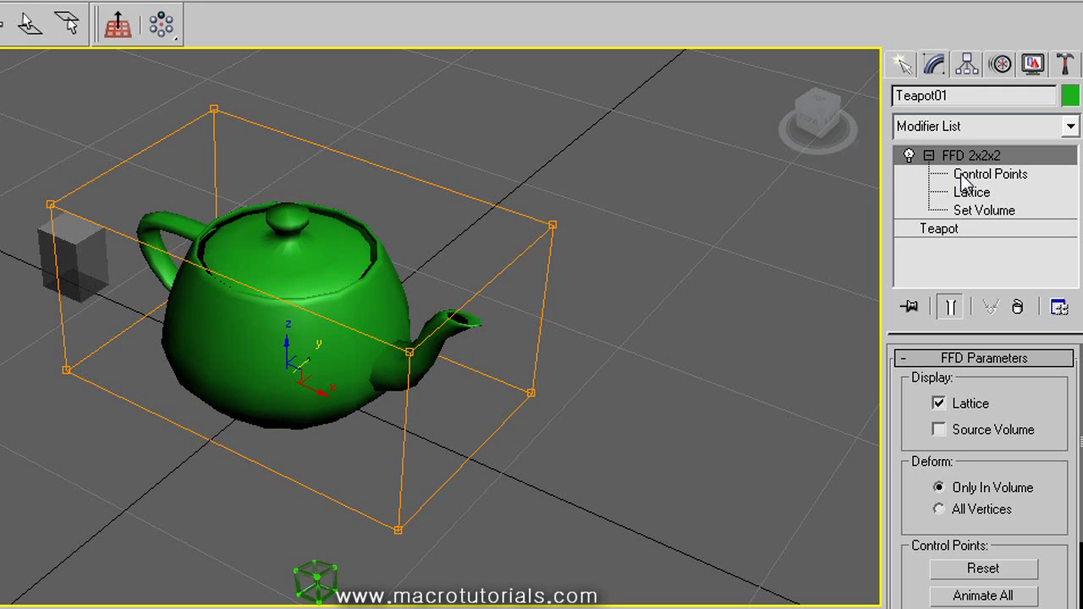
{"action": "left_click", "coordinate": [962, 175]}
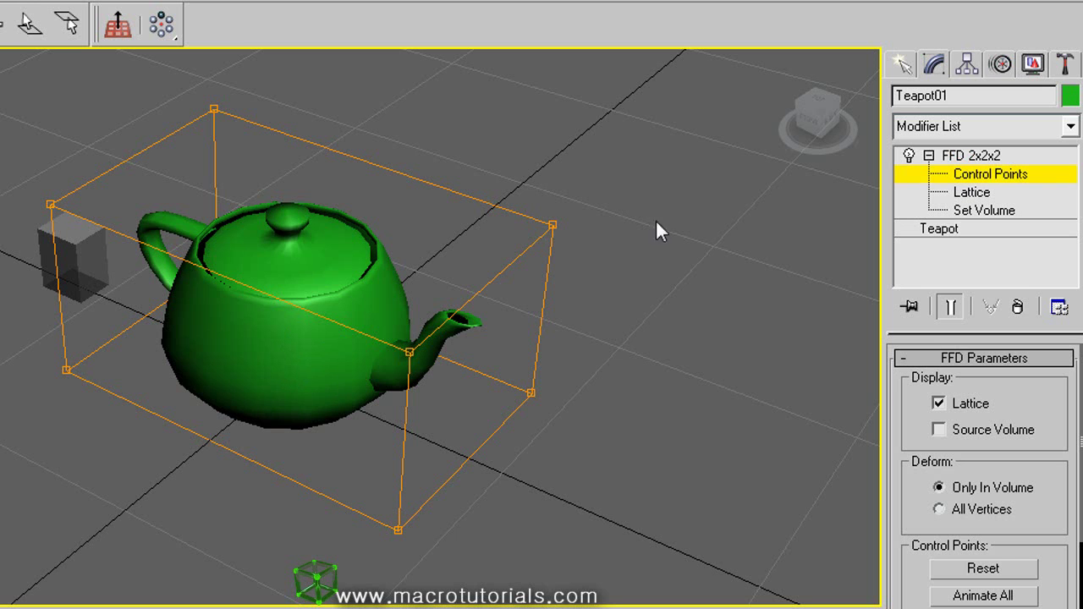
Try pulling the upper rear control point on the spout side outward along X, undo the move and deselect the point
{"action": "left_click_drag", "start_coordinate": [583, 208], "coordinate": [529, 257]}
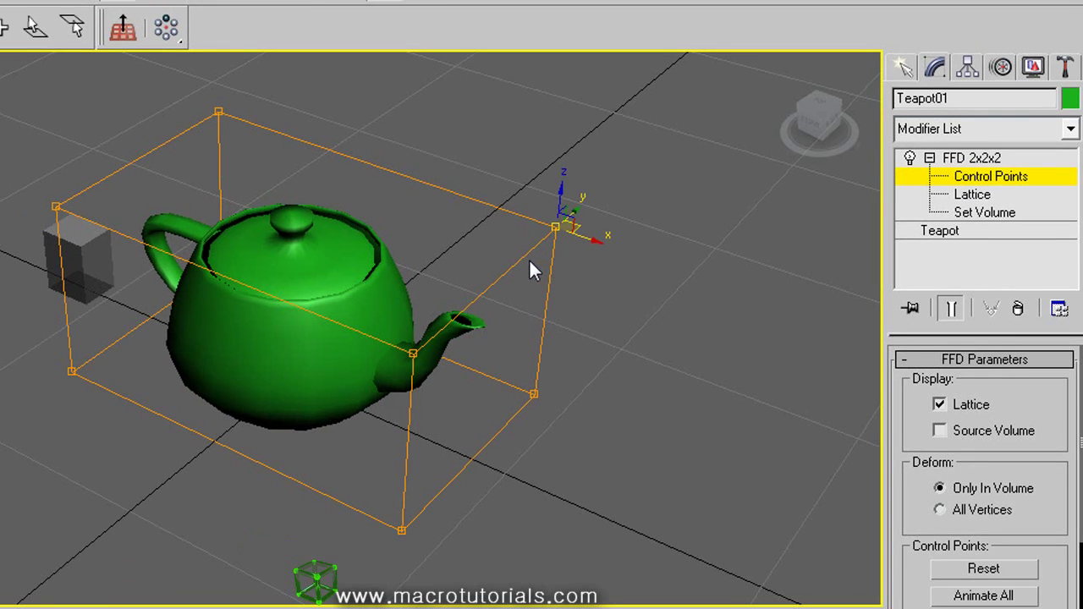
{"action": "left_click_drag", "start_coordinate": [596, 241], "coordinate": [717, 243]}
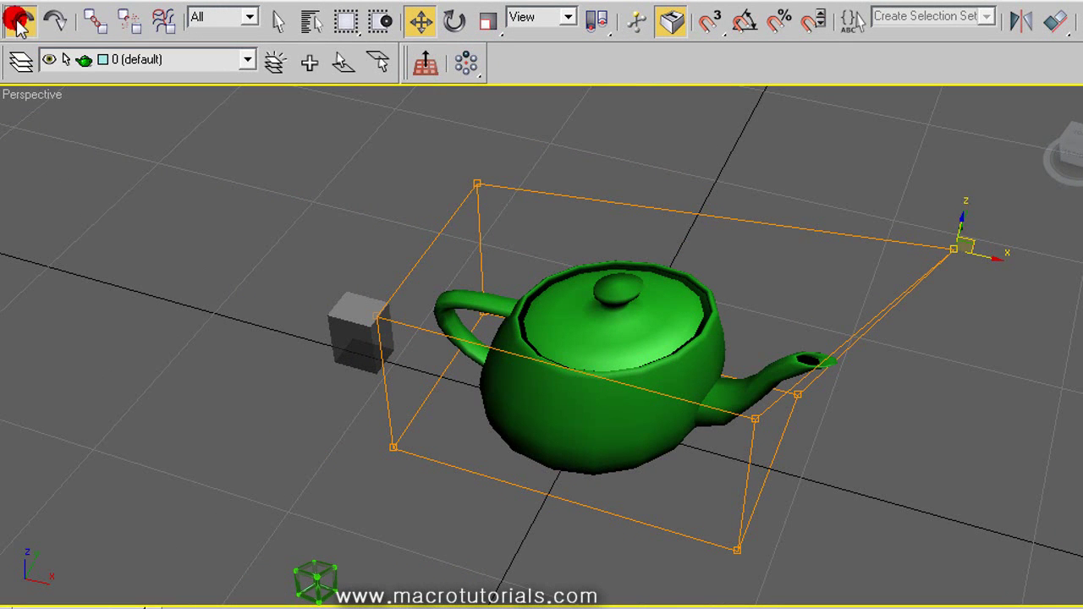
{"action": "left_click", "coordinate": [21, 26]}
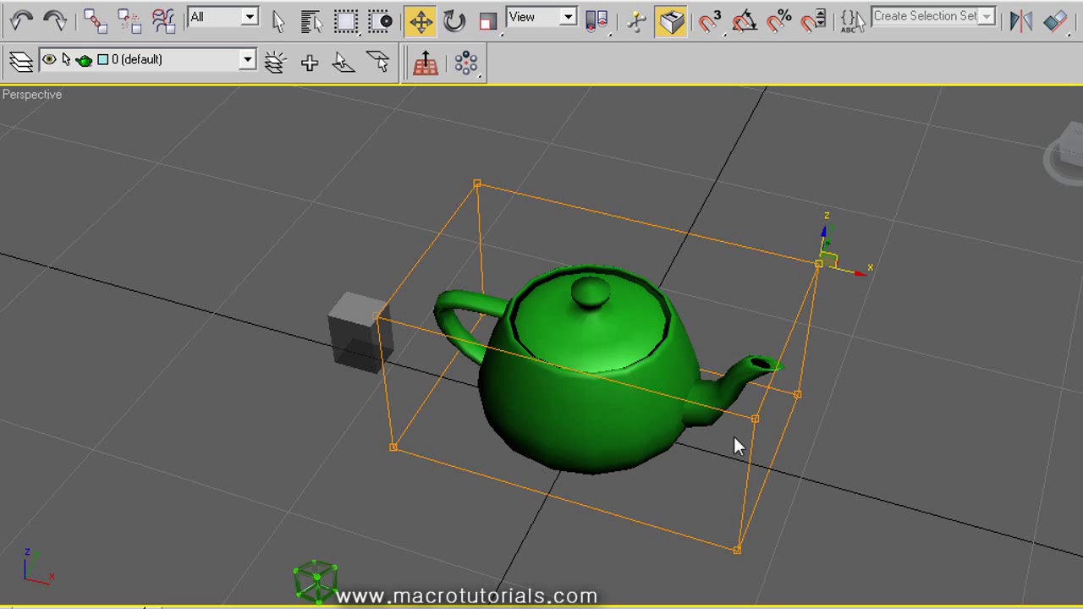
{"action": "left_click", "coordinate": [921, 291]}
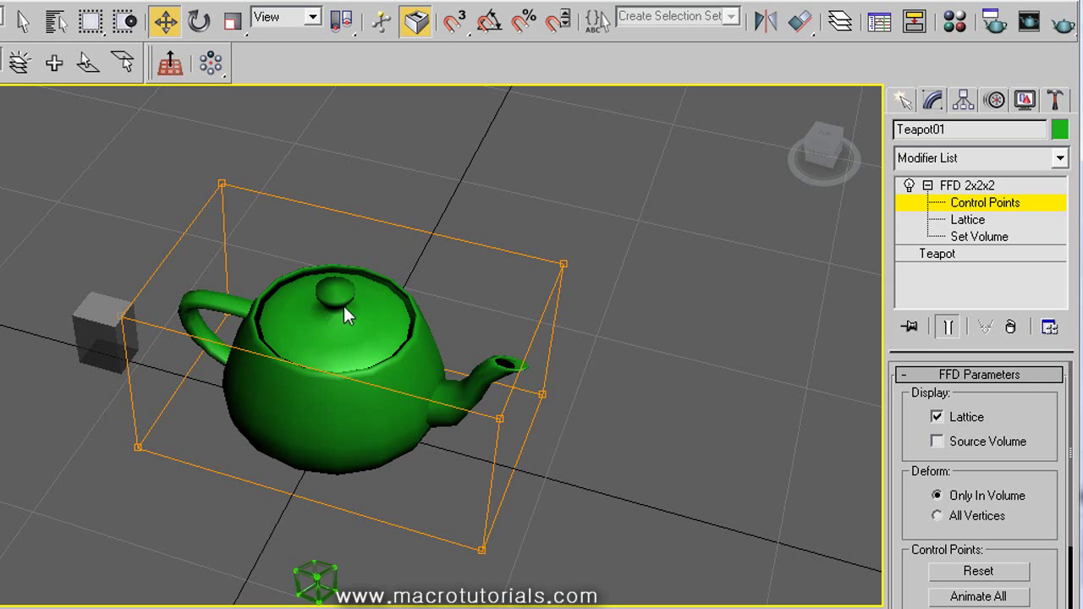
Align the four lattice control points on the teapot's handle side to the box's minimum X position
{"action": "left_click_drag", "start_coordinate": [268, 148], "coordinate": [66, 513]}
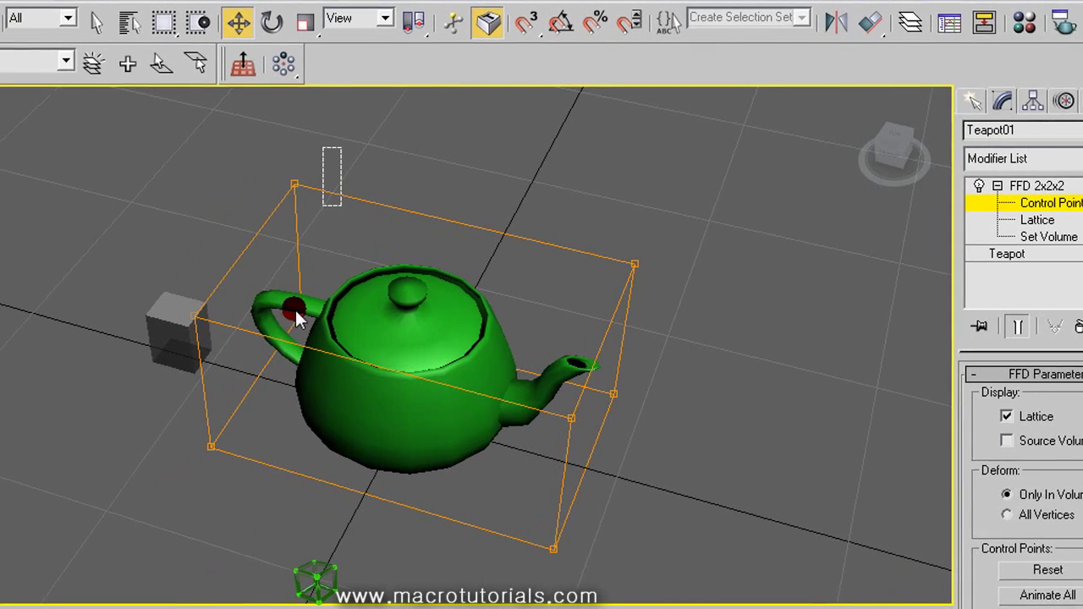
{"action": "left_click_drag", "start_coordinate": [234, 511], "coordinate": [233, 511]}
{"action": "left_click", "coordinate": [992, 29]}
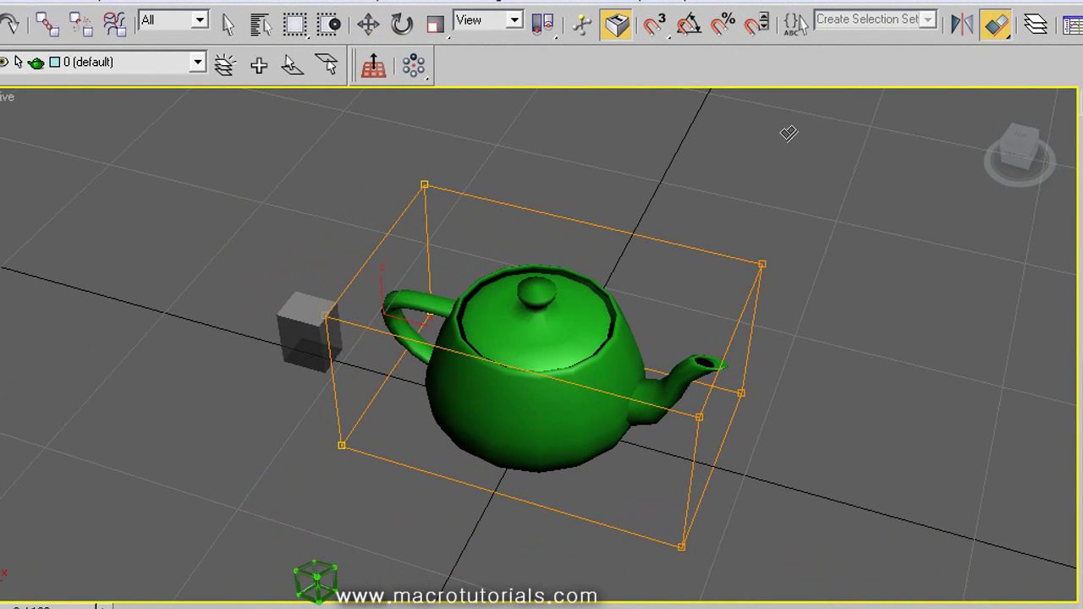
{"action": "left_click", "coordinate": [310, 306]}
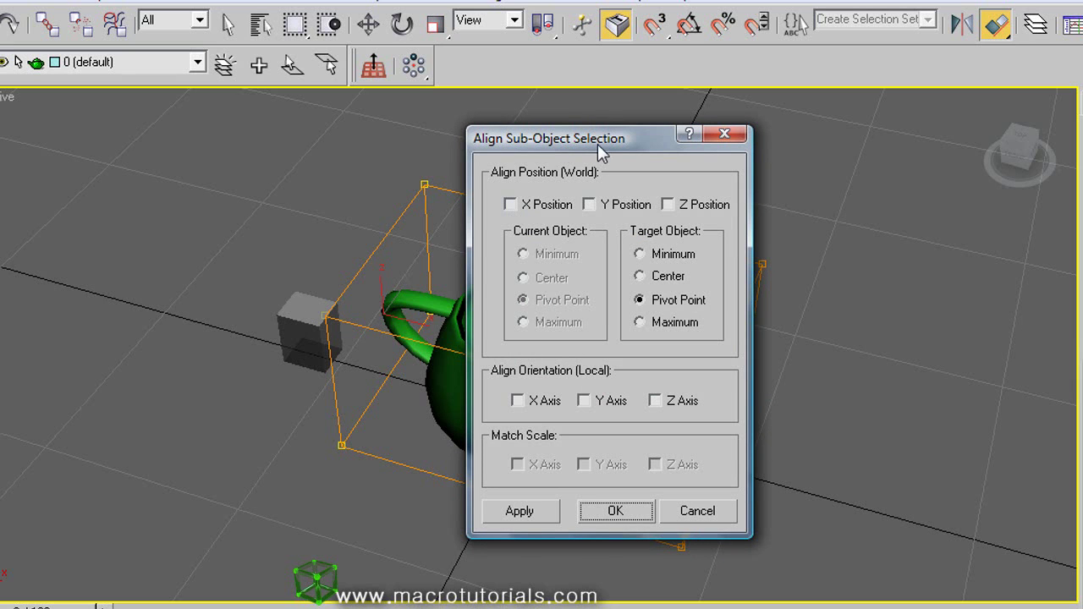
{"action": "left_click", "coordinate": [511, 204]}
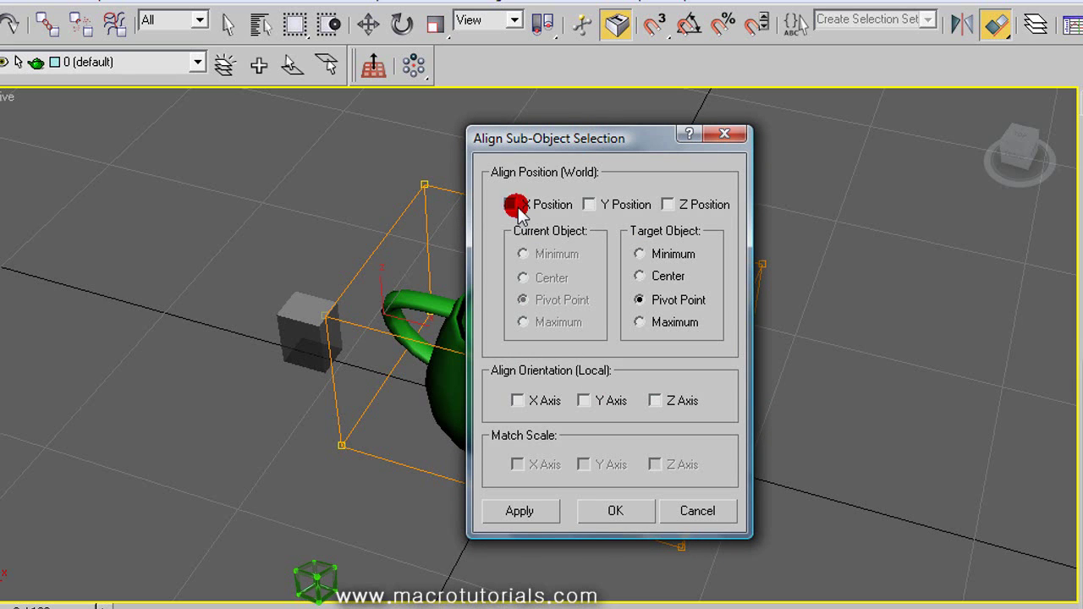
{"action": "left_click", "coordinate": [640, 254]}
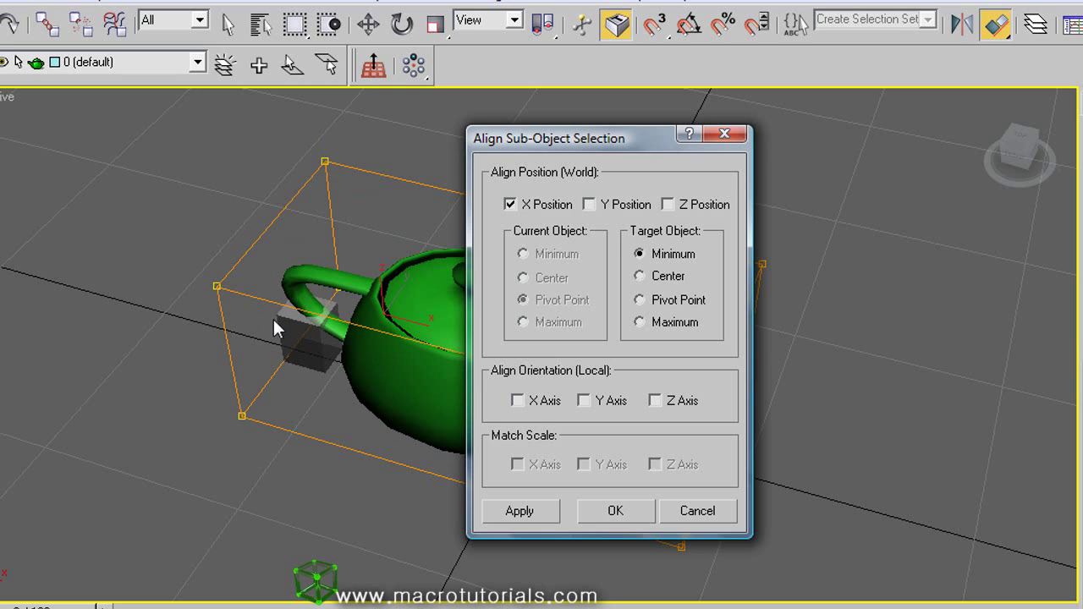
{"action": "left_click", "coordinate": [599, 508]}
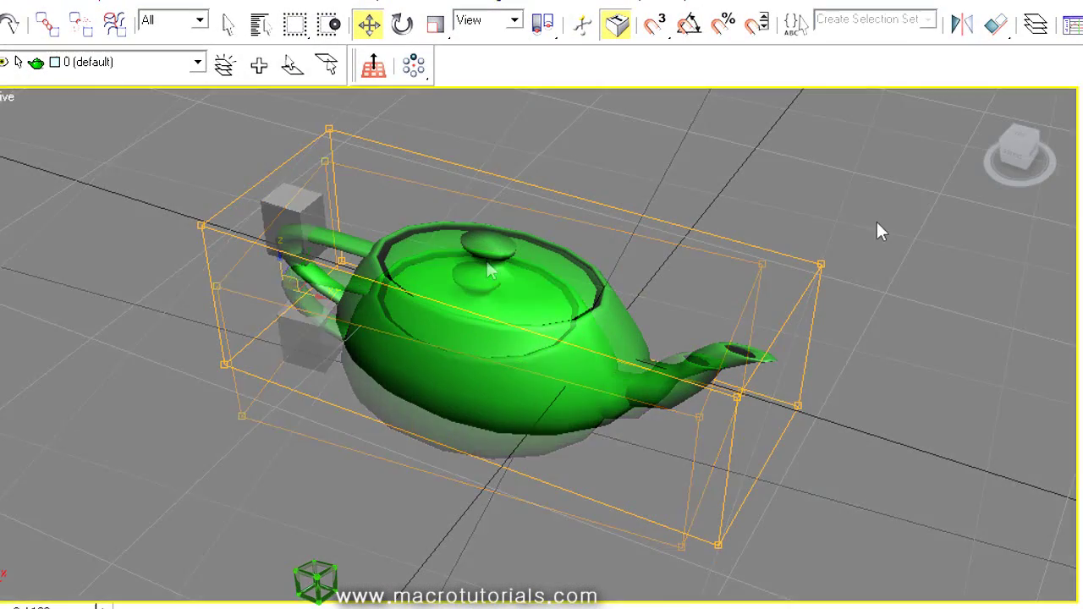
Align the four lattice control points on the teapot's spout side to the box's maximum X position
{"action": "left_click_drag", "start_coordinate": [876, 229], "coordinate": [688, 568]}
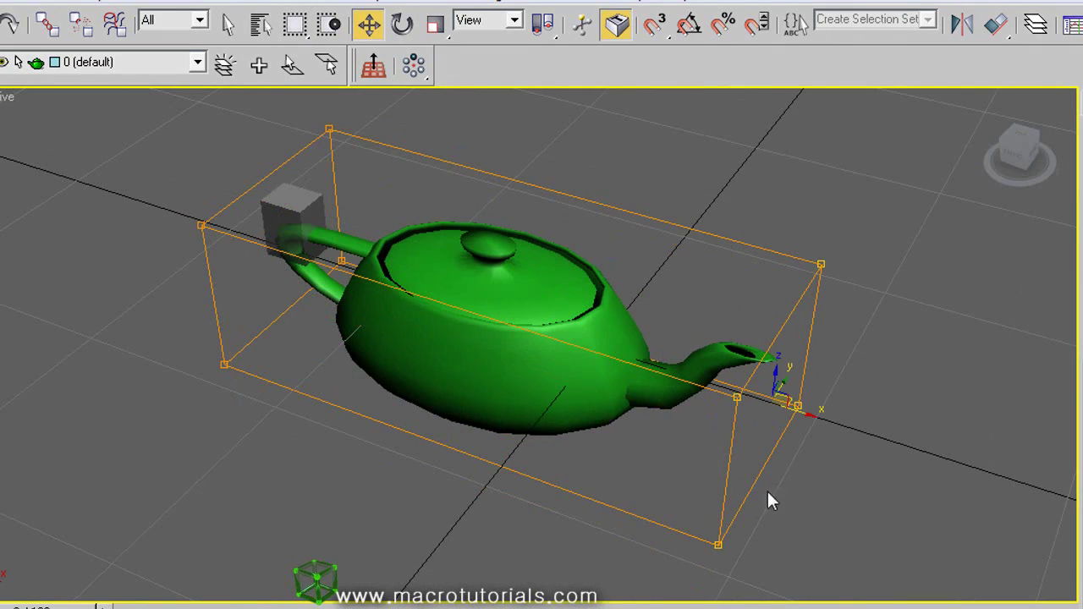
{"action": "left_click", "coordinate": [994, 22]}
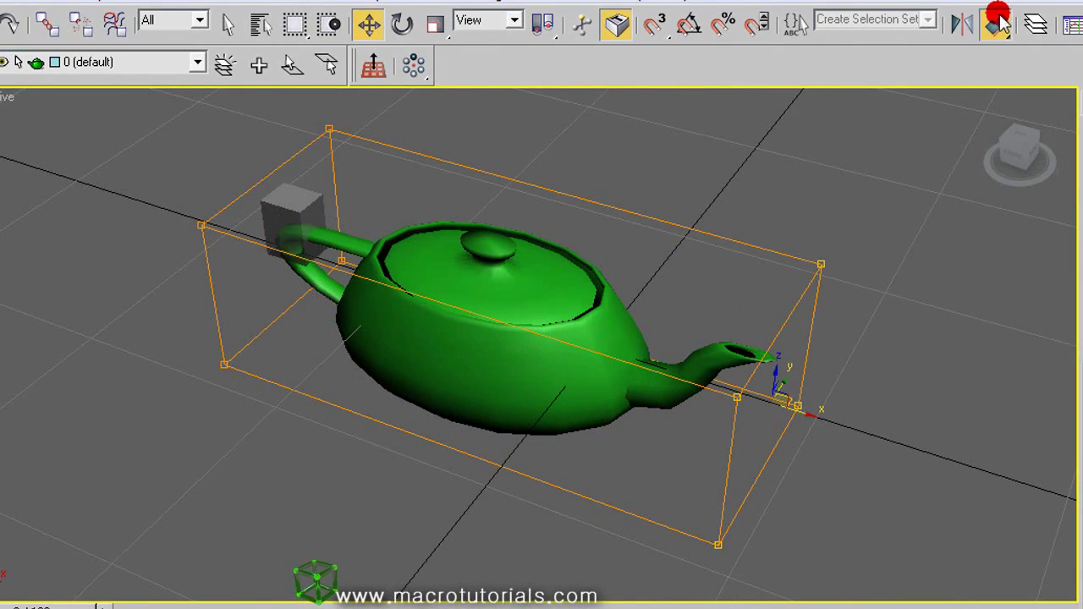
{"action": "left_click", "coordinate": [313, 198]}
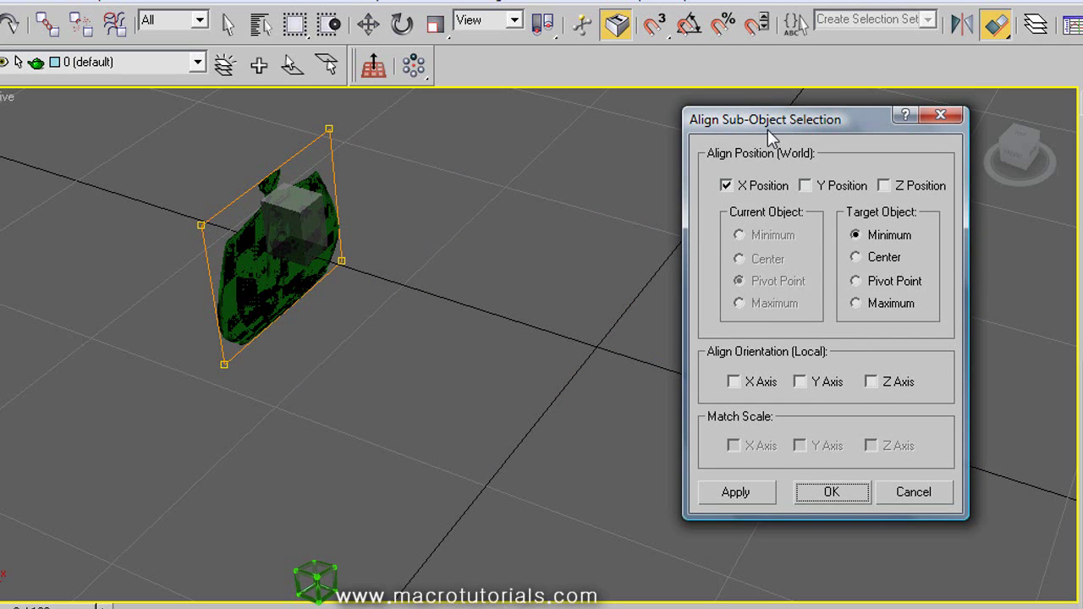
{"action": "left_click_drag", "start_coordinate": [770, 135], "coordinate": [690, 151]}
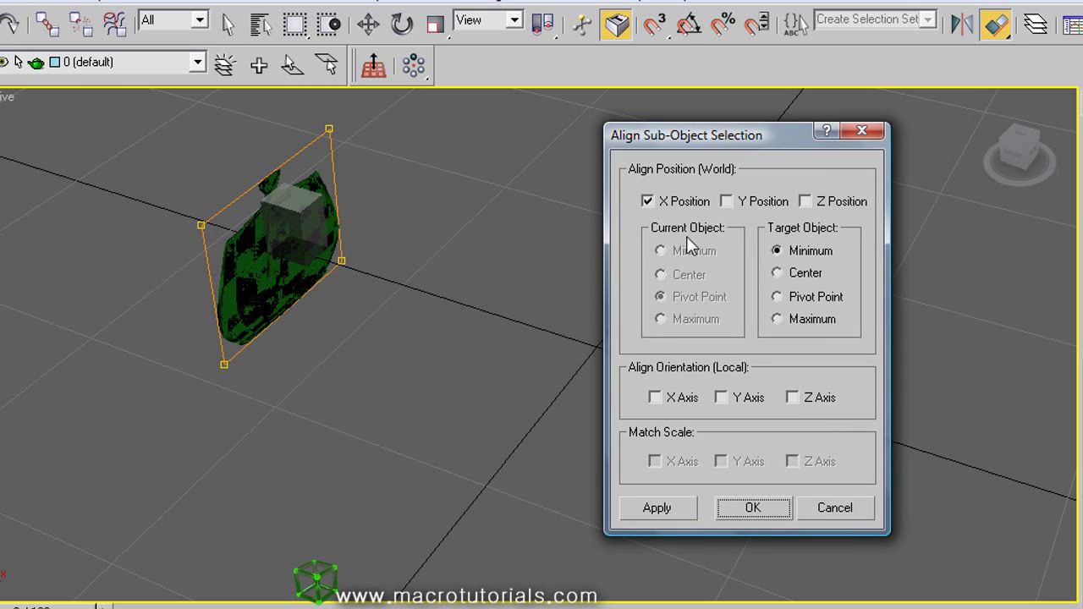
{"action": "left_click", "coordinate": [787, 317]}
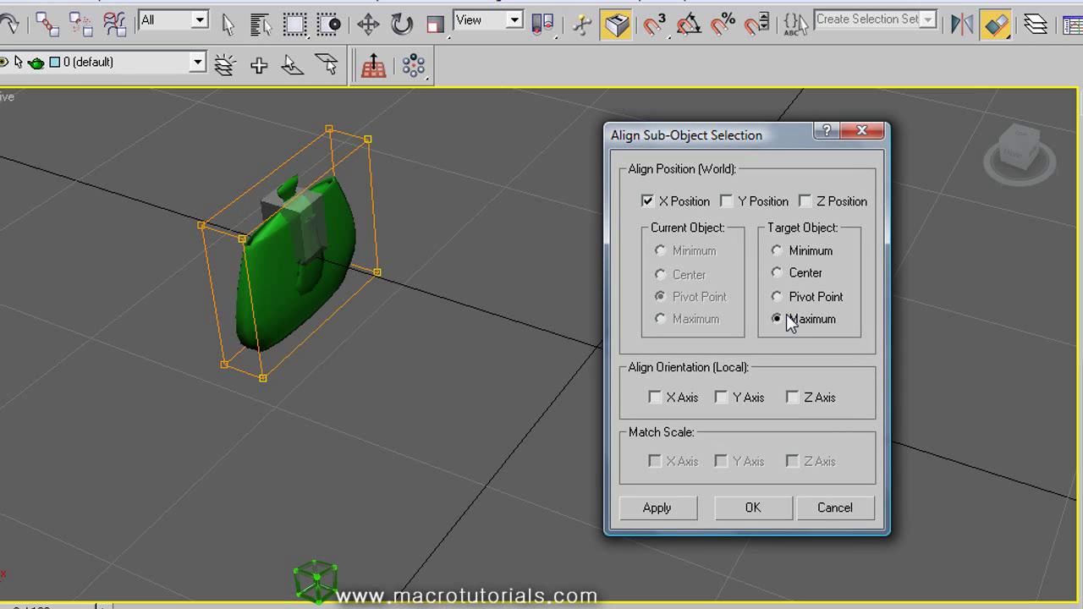
{"action": "left_click", "coordinate": [753, 508]}
Align the four front control points of the lattice to the box's minimum in Y position only, with X Position turned off
{"action": "middle_click_drag", "start_coordinate": [599, 375], "coordinate": [829, 426]}
{"action": "scroll", "coordinate": [822, 408], "scroll_direction": "up", "scroll_amount": 2}
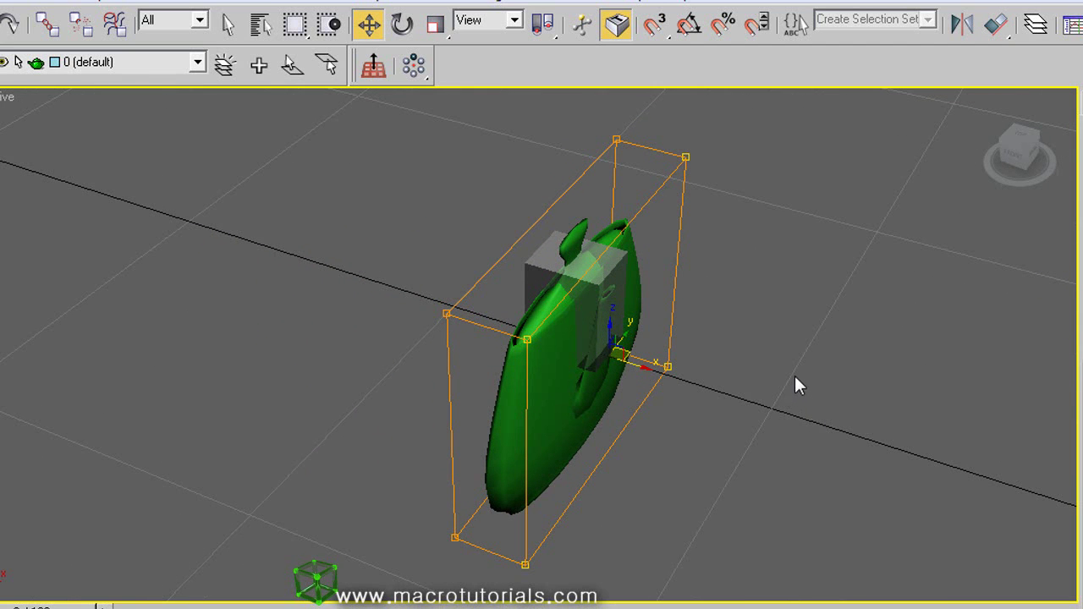
{"action": "left_click_drag", "start_coordinate": [316, 285], "coordinate": [558, 599]}
{"action": "left_click", "coordinate": [996, 28]}
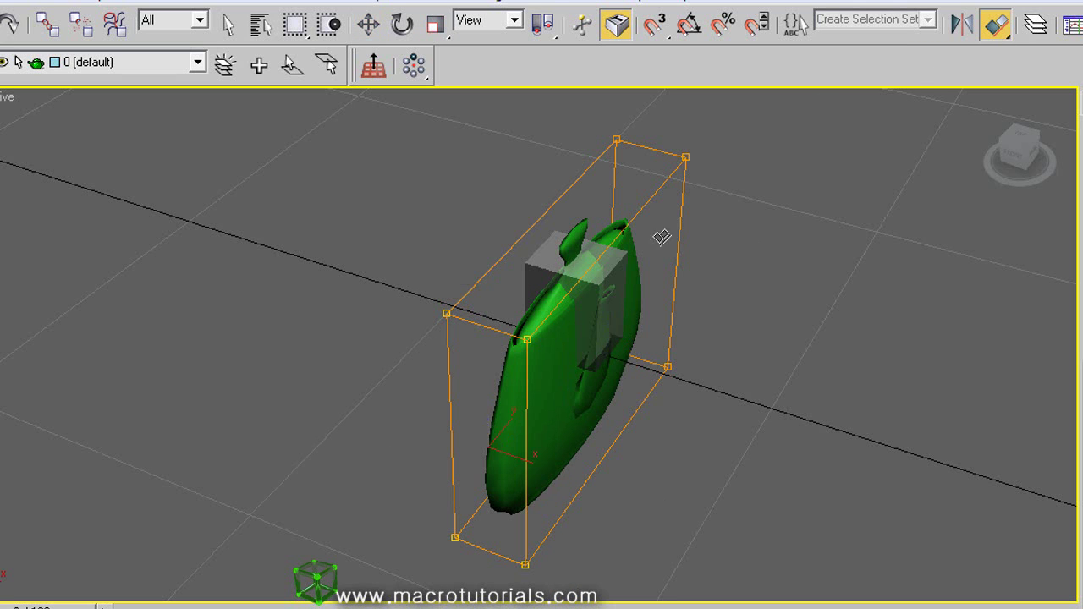
{"action": "left_click", "coordinate": [550, 266]}
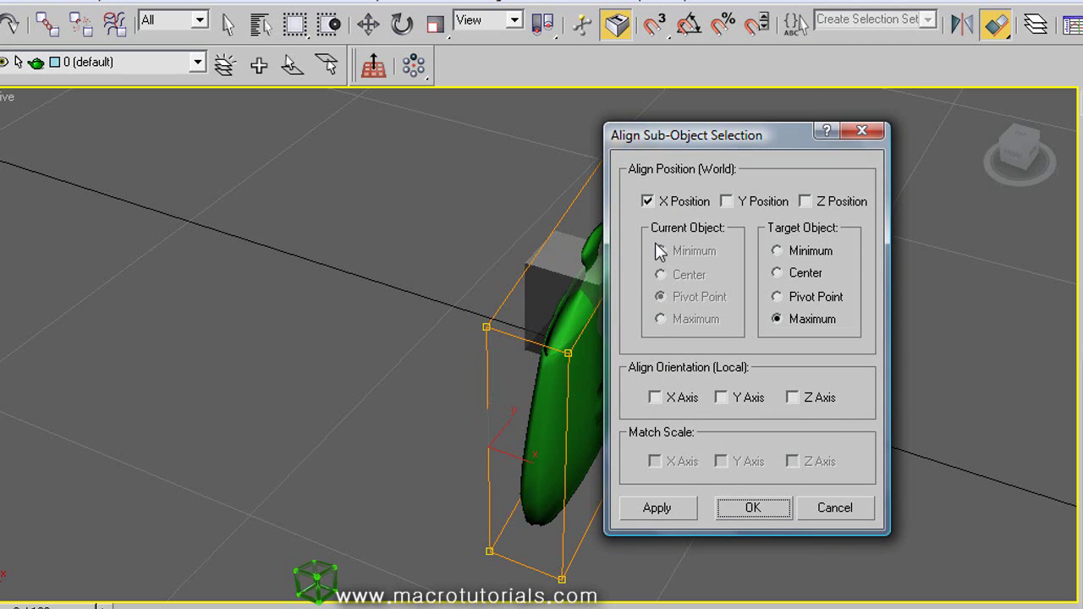
{"action": "left_click", "coordinate": [680, 203]}
{"action": "left_click_drag", "start_coordinate": [711, 133], "coordinate": [838, 131]}
{"action": "left_click", "coordinate": [858, 200]}
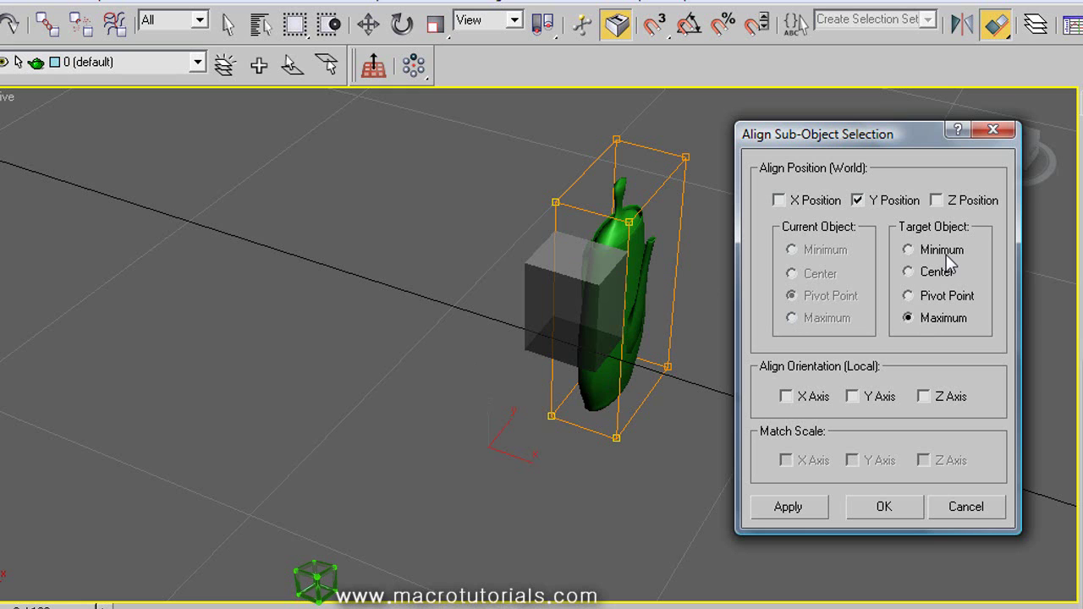
{"action": "left_click", "coordinate": [907, 250]}
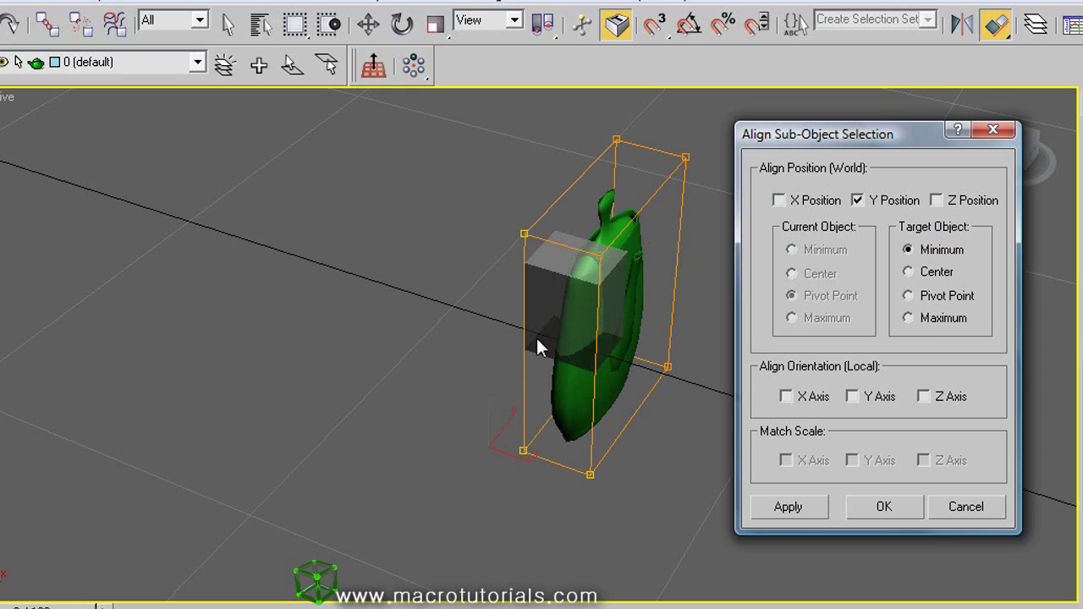
{"action": "left_click", "coordinate": [882, 507]}
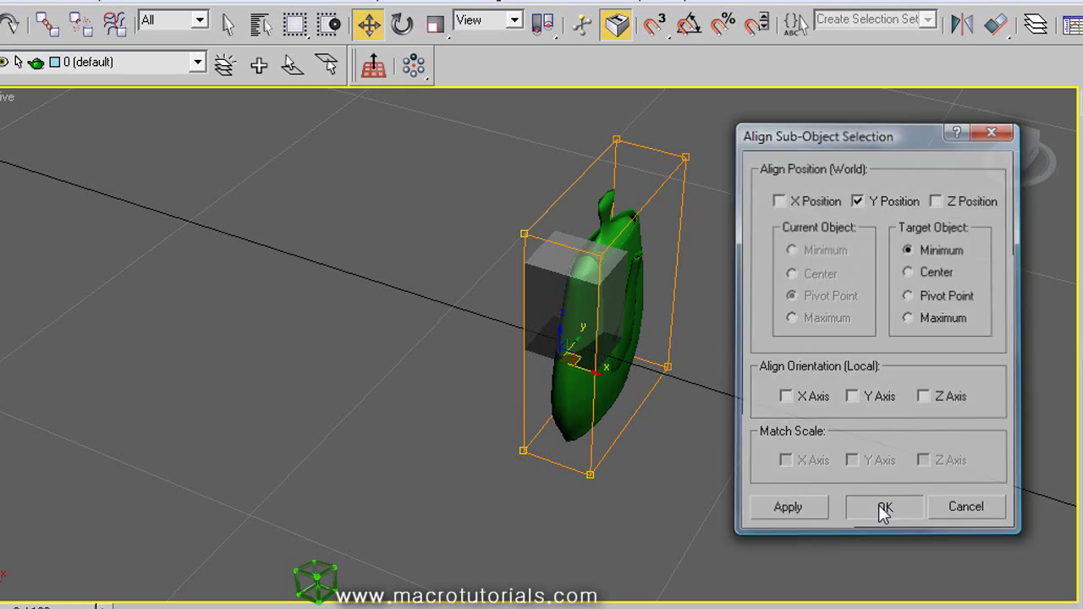
Align the four rear control points of the lattice to the box's maximum Y position
{"action": "middle_click_drag", "start_coordinate": [614, 403], "coordinate": [573, 384], "text": "alt"}
{"action": "left_click_drag", "start_coordinate": [656, 145], "coordinate": [808, 452]}
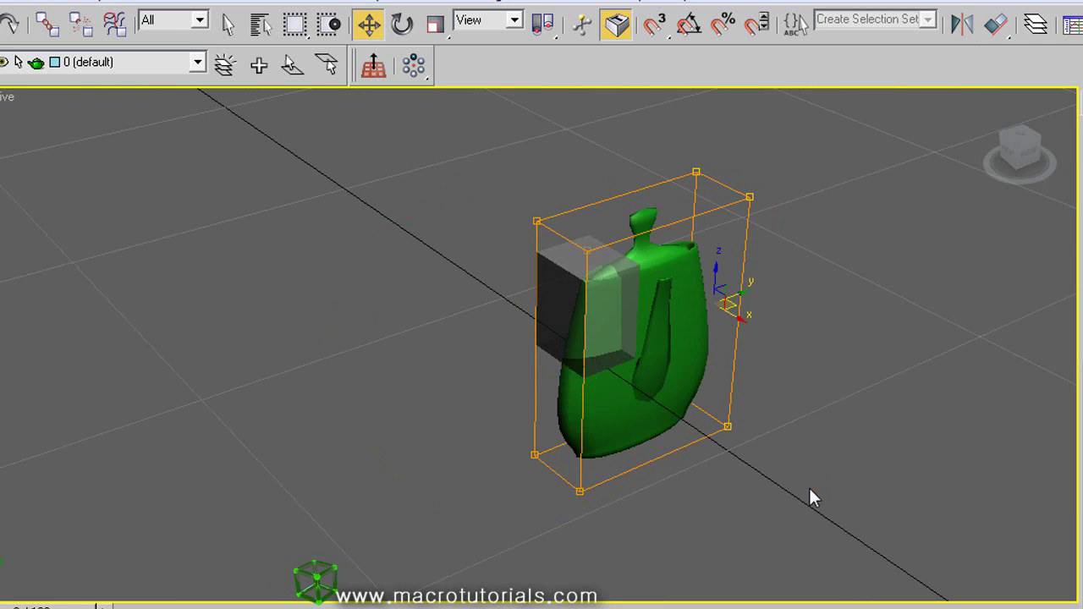
{"action": "left_click", "coordinate": [1001, 26]}
{"action": "left_click", "coordinate": [596, 243]}
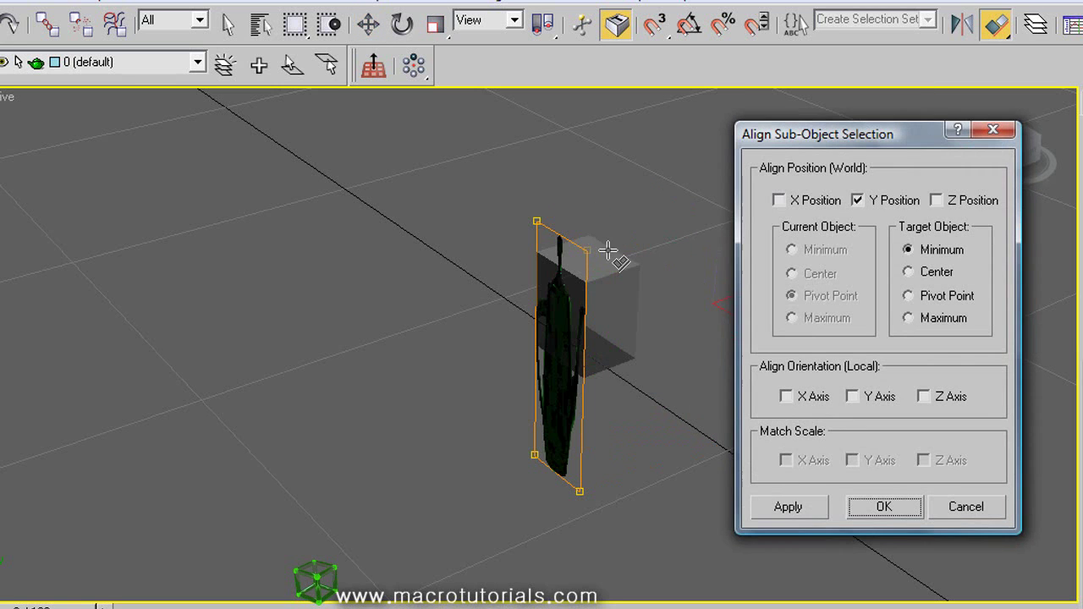
{"action": "left_click", "coordinate": [934, 320]}
{"action": "left_click", "coordinate": [883, 506]}
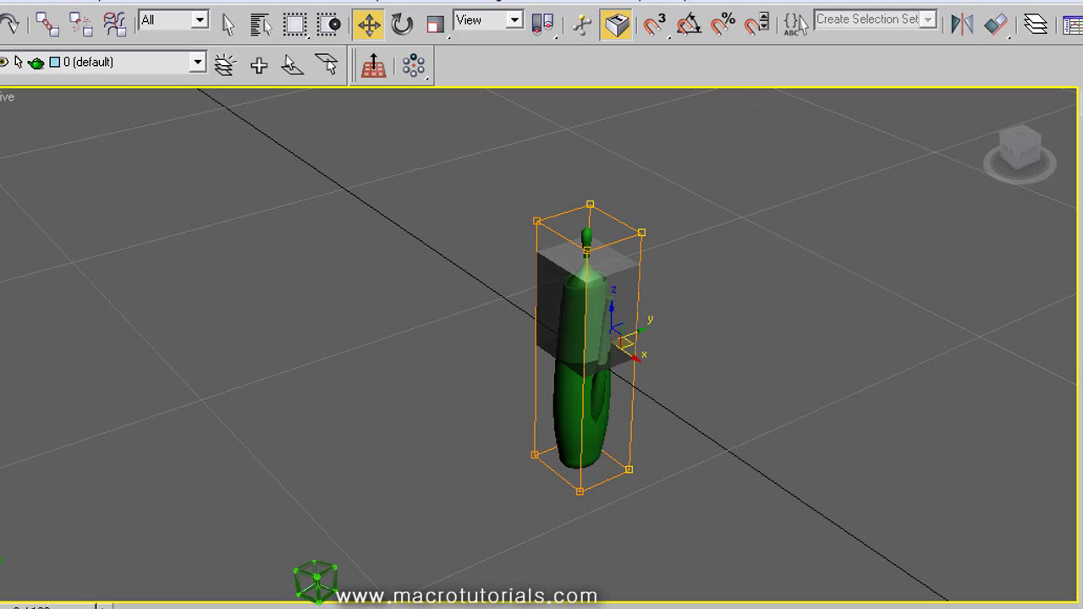
Align the four top control points of the teapot's lattice to the box's maximum in Z position only, with Y Position turned off
{"action": "middle_click_drag", "start_coordinate": [532, 338], "coordinate": [548, 321], "text": "alt"}
{"action": "right_click", "coordinate": [747, 328]}
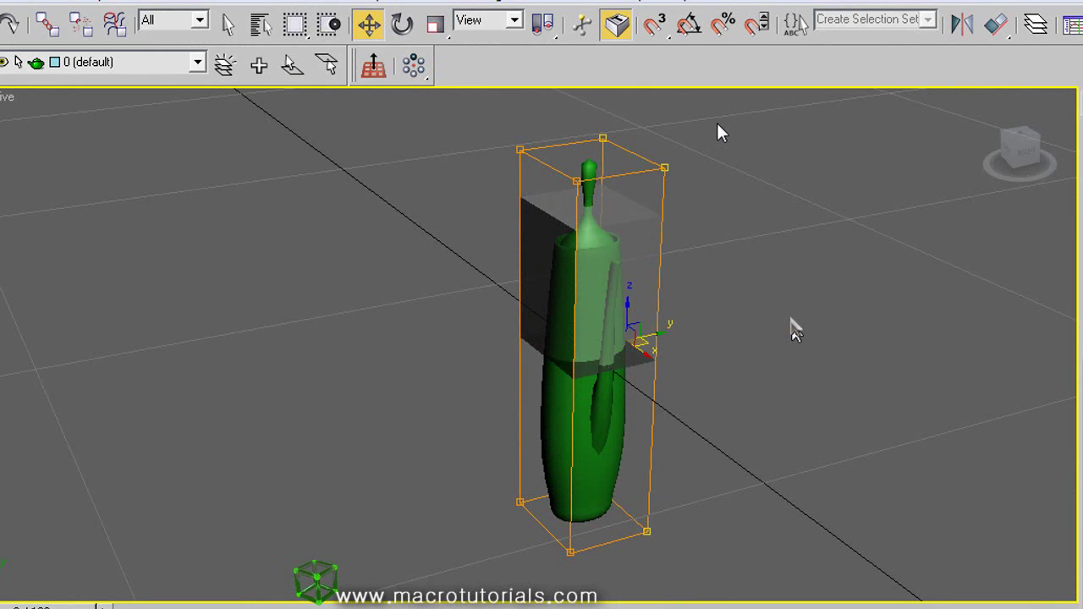
{"action": "left_click_drag", "start_coordinate": [717, 122], "coordinate": [484, 205]}
{"action": "left_click", "coordinate": [995, 24]}
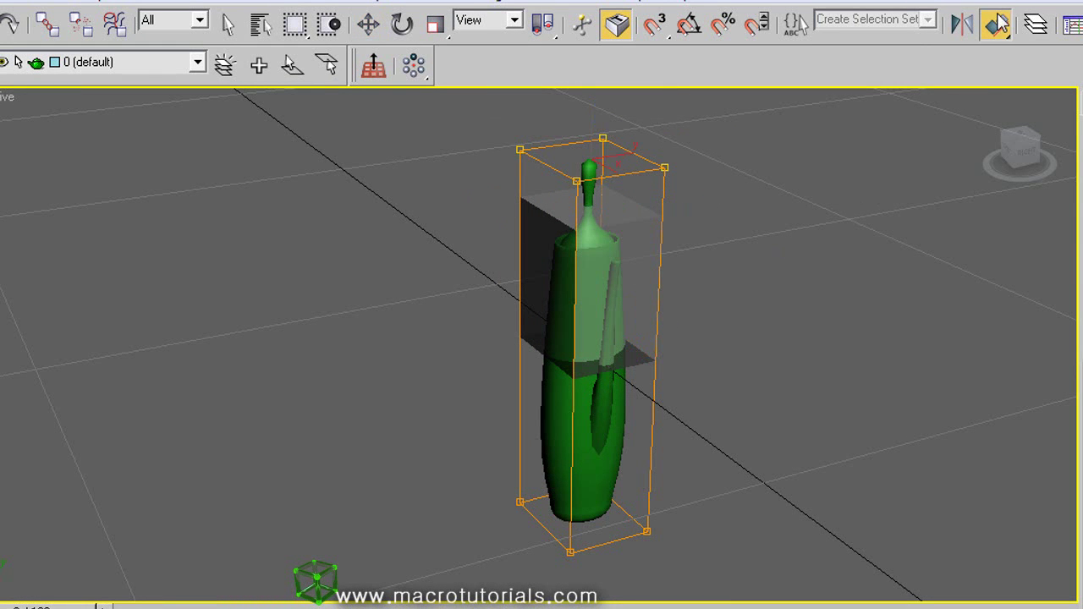
{"action": "left_click", "coordinate": [544, 214]}
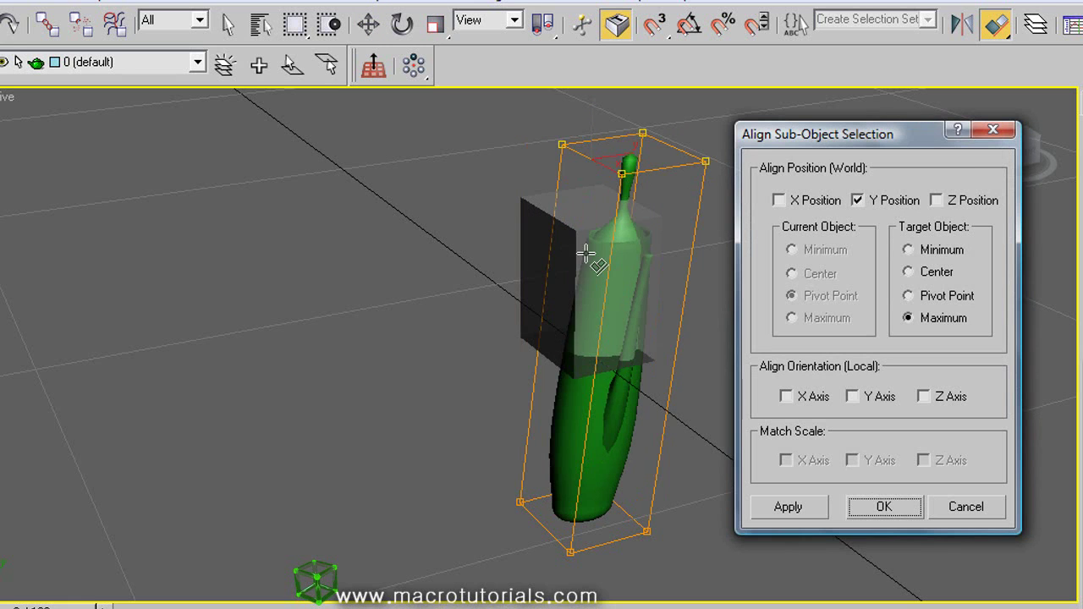
{"action": "left_click", "coordinate": [876, 203]}
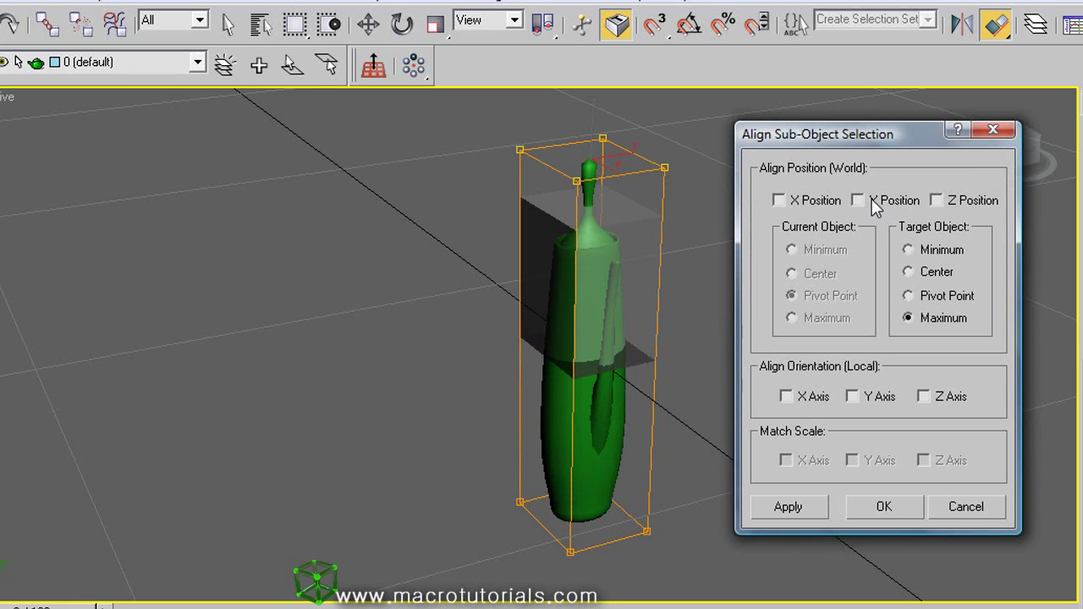
{"action": "left_click", "coordinate": [936, 201]}
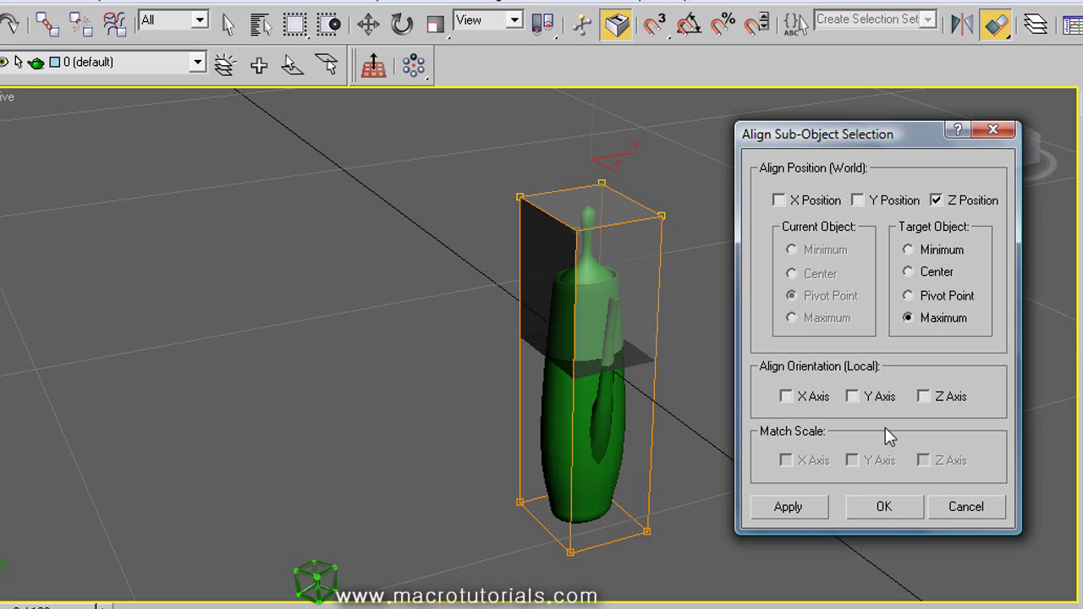
{"action": "left_click", "coordinate": [883, 507]}
Align the four bottom control points of the teapot's lattice to the box's minimum Z position
{"action": "middle_click_drag", "start_coordinate": [880, 509], "coordinate": [769, 374]}
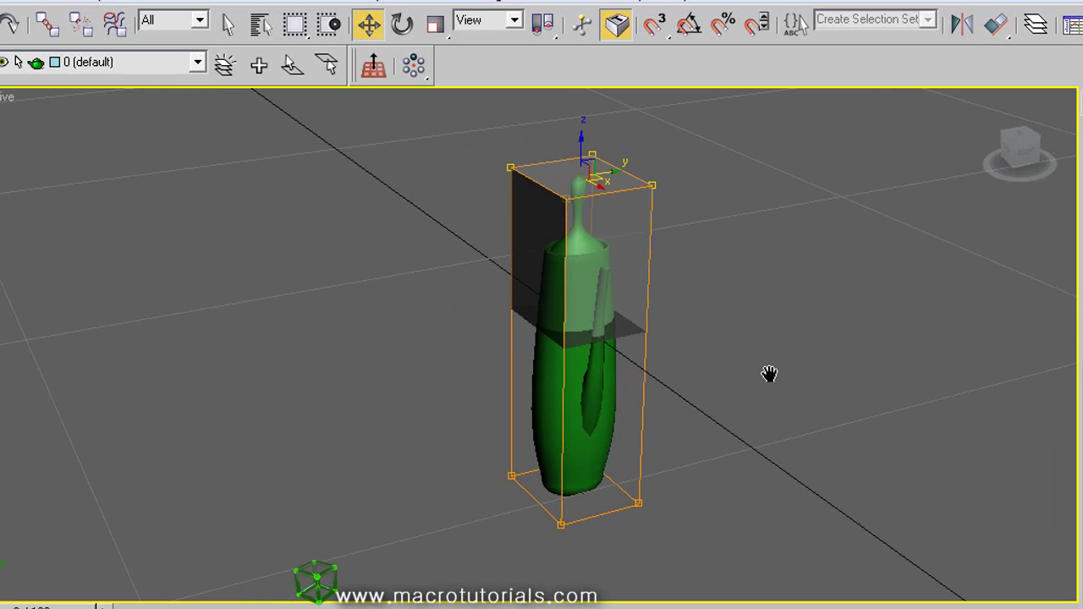
{"action": "left_click_drag", "start_coordinate": [722, 423], "coordinate": [442, 554]}
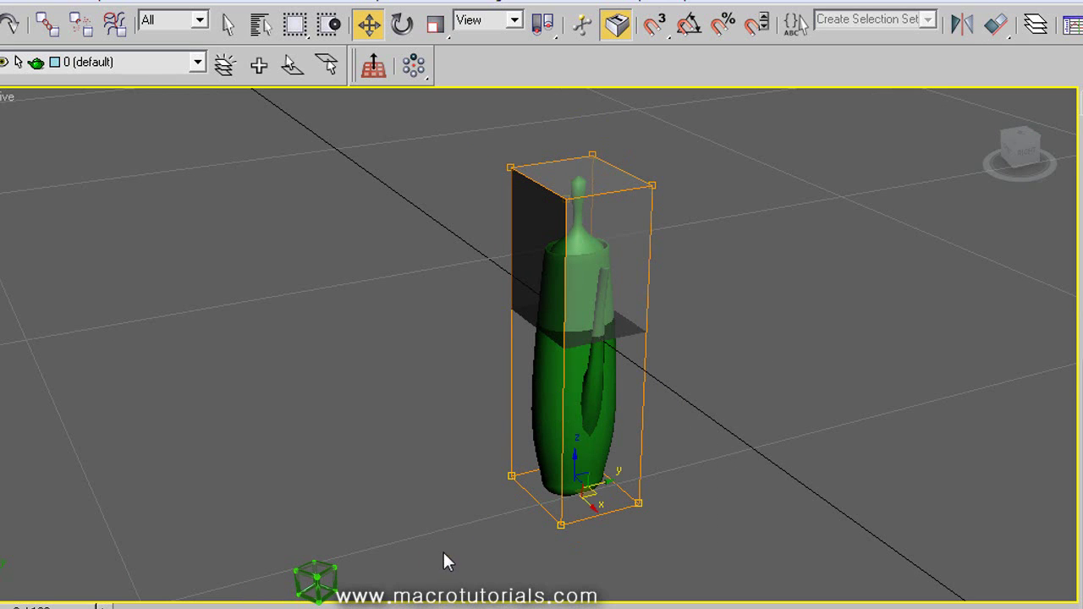
{"action": "left_click", "coordinate": [997, 24]}
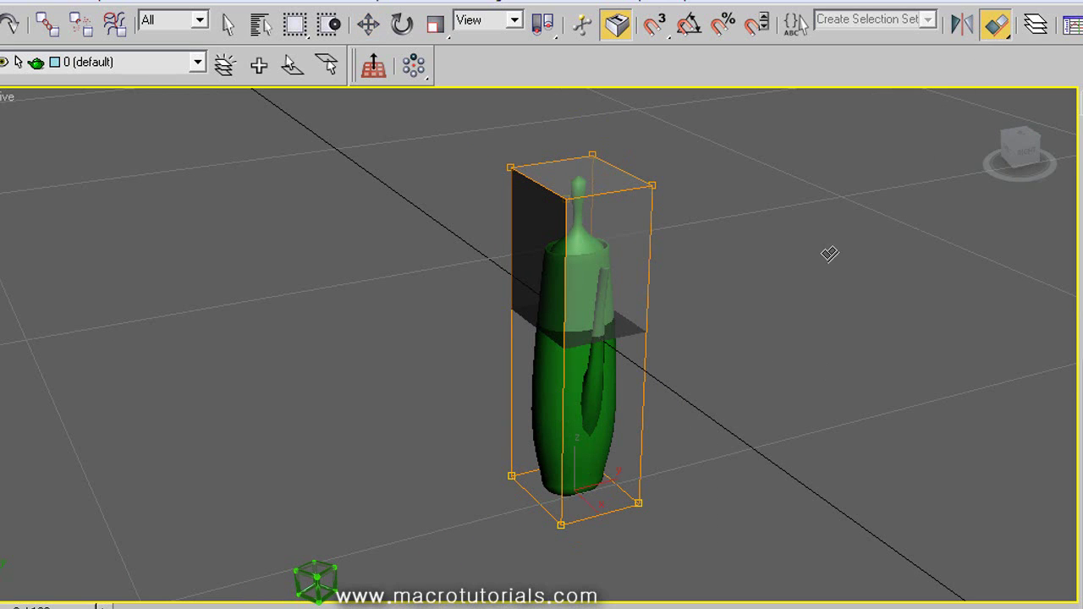
{"action": "left_click", "coordinate": [619, 223]}
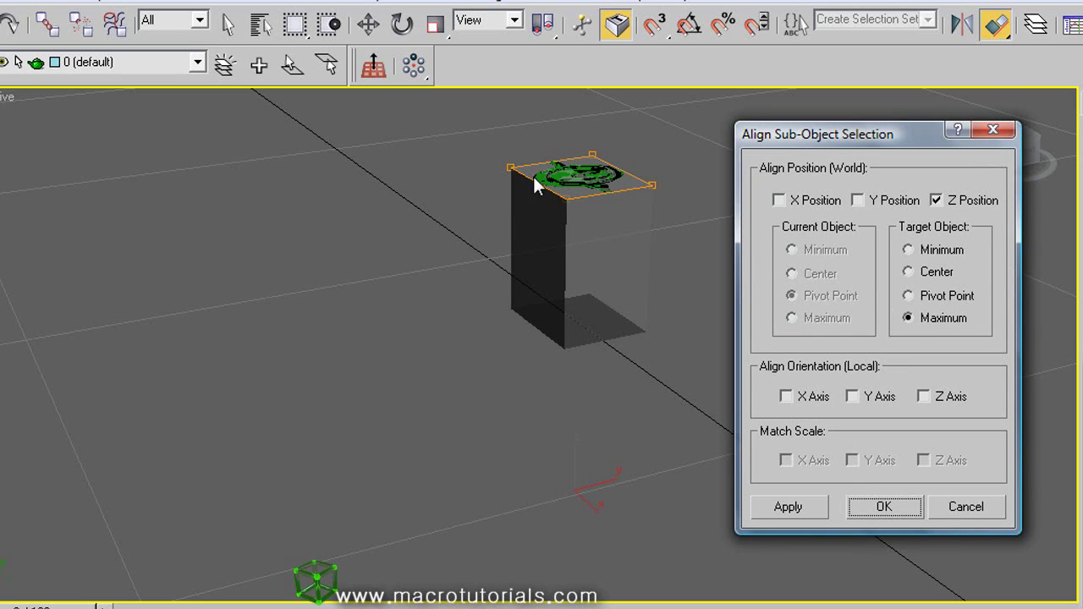
{"action": "left_click", "coordinate": [907, 250]}
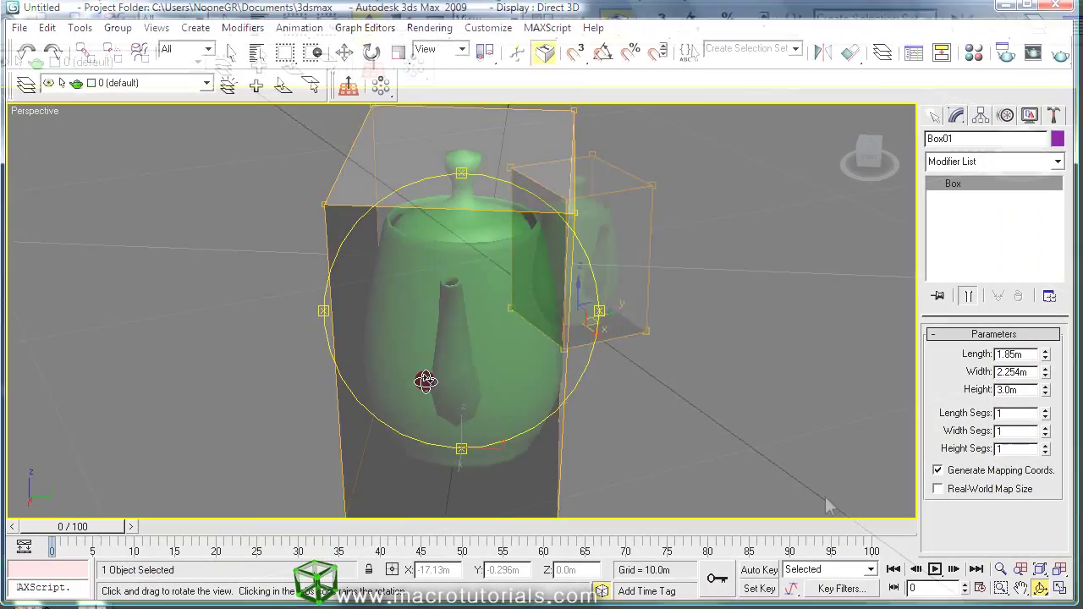
Examine how the teapot fits inside the reference box in the perspective, top, left and front views
{"action": "left_click_drag", "start_coordinate": [425, 380], "coordinate": [525, 380]}
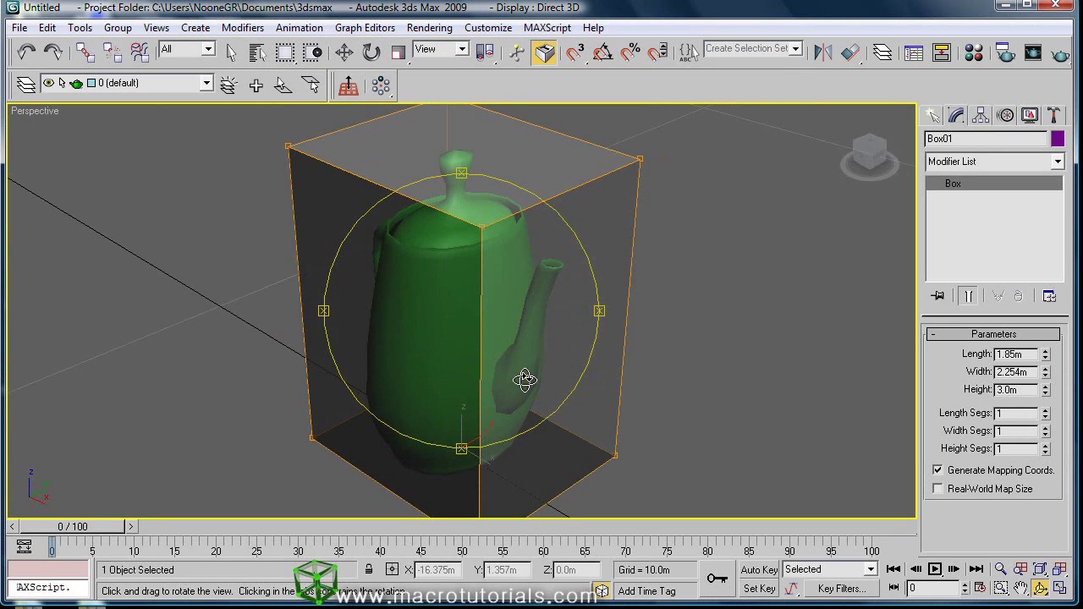
{"action": "key", "text": "w"}
{"action": "key", "text": "t"}
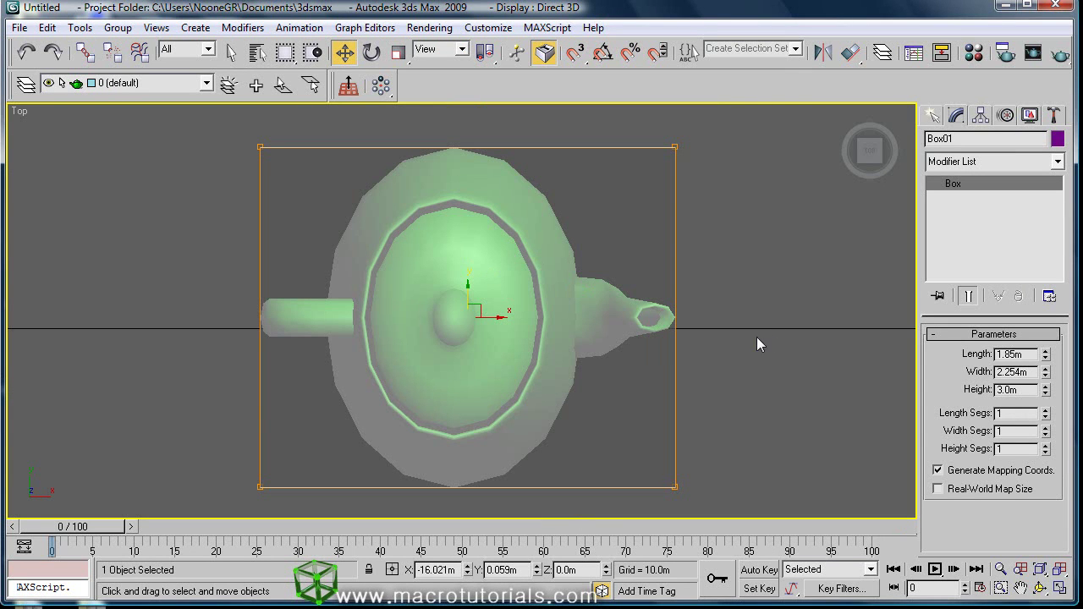
{"action": "key", "text": "l"}
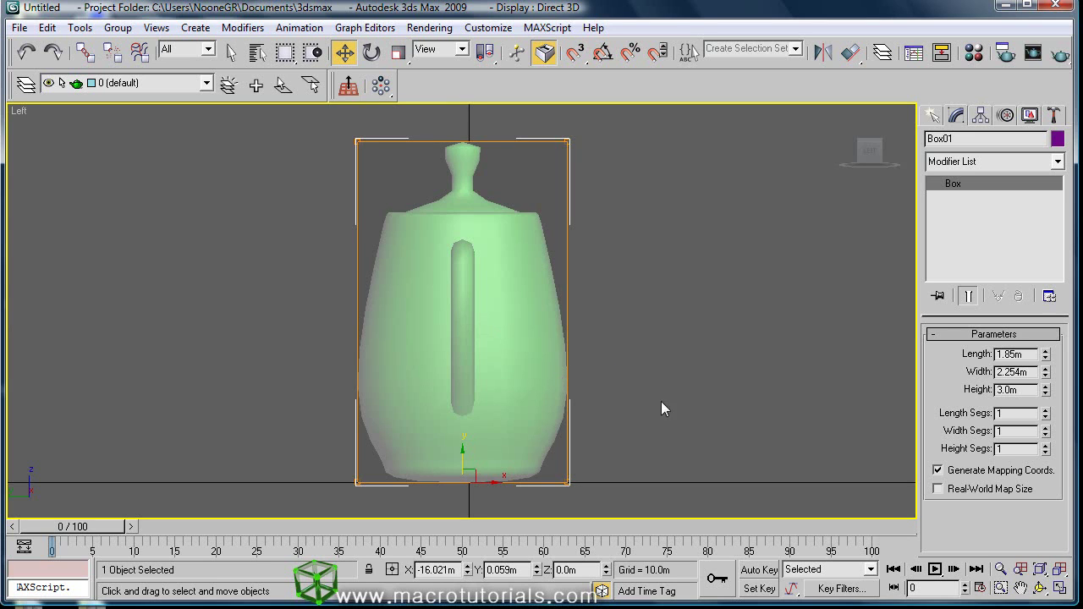
{"action": "key", "text": "f"}
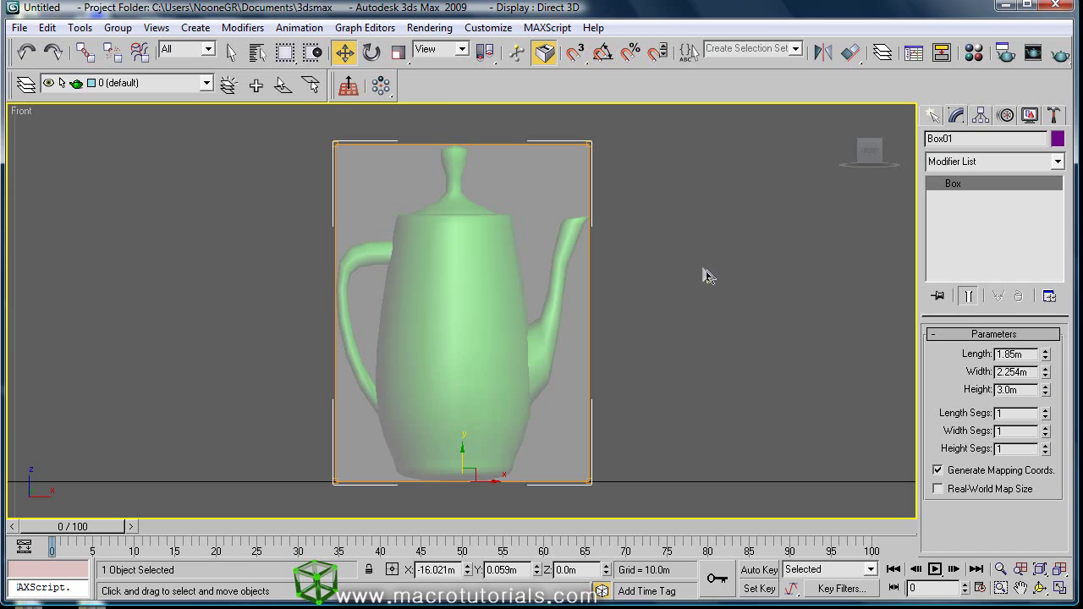
{"action": "key", "text": "p"}
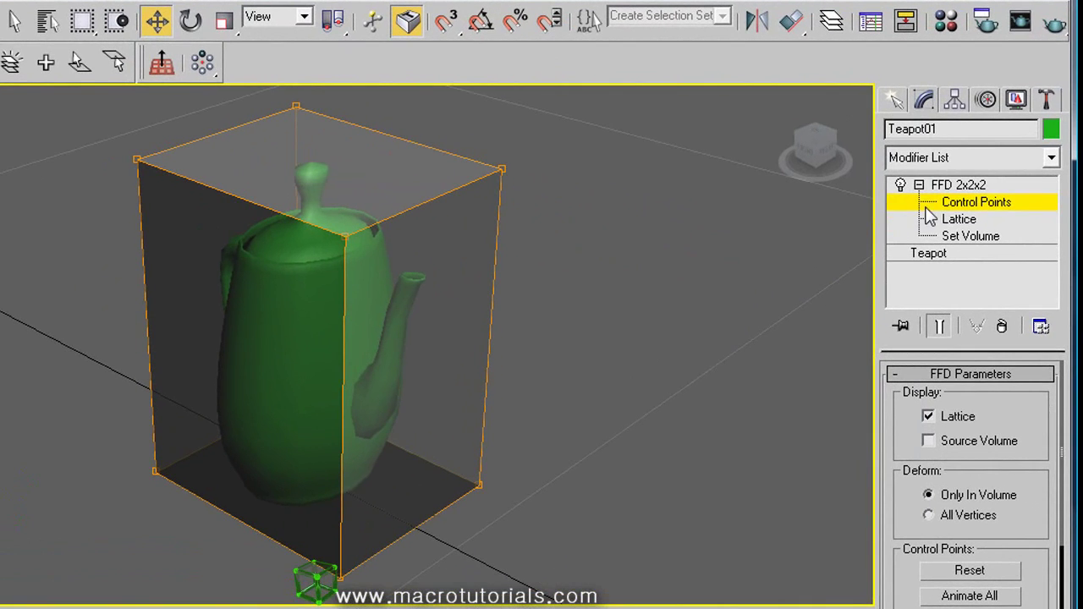
Leave control point editing of the FFD 2x2x2 modifier and select Teapot01 by name
{"action": "left_click", "coordinate": [964, 203]}
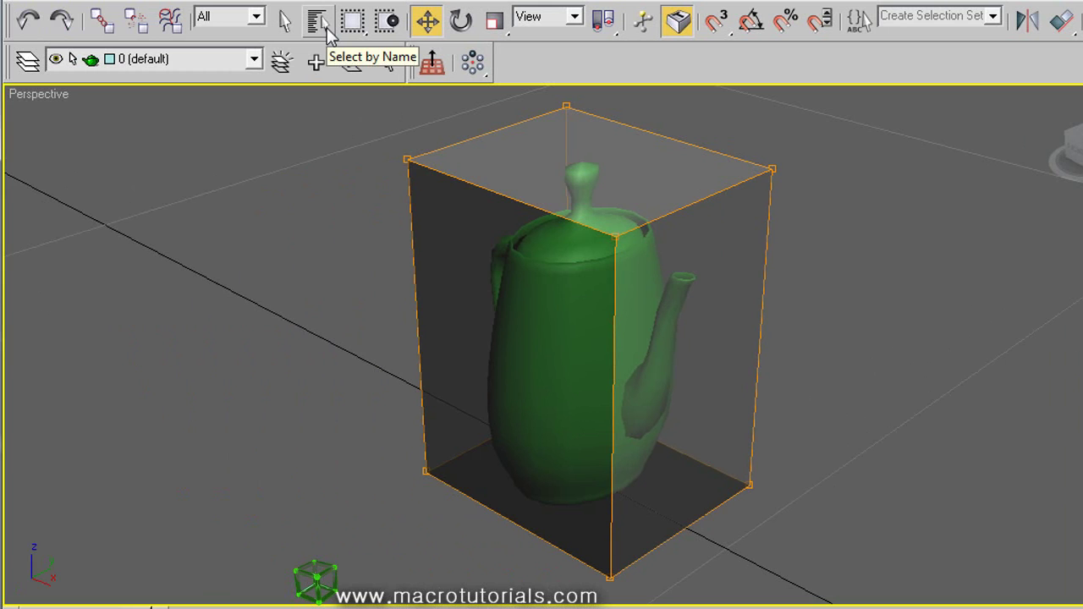
{"action": "left_click", "coordinate": [47, 21]}
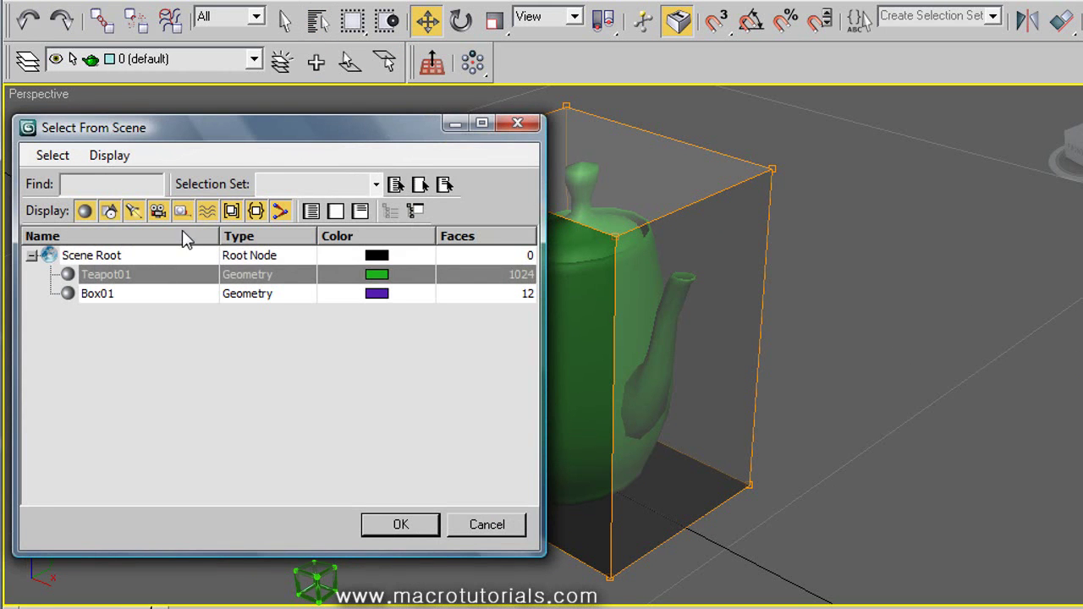
{"action": "left_click", "coordinate": [119, 274]}
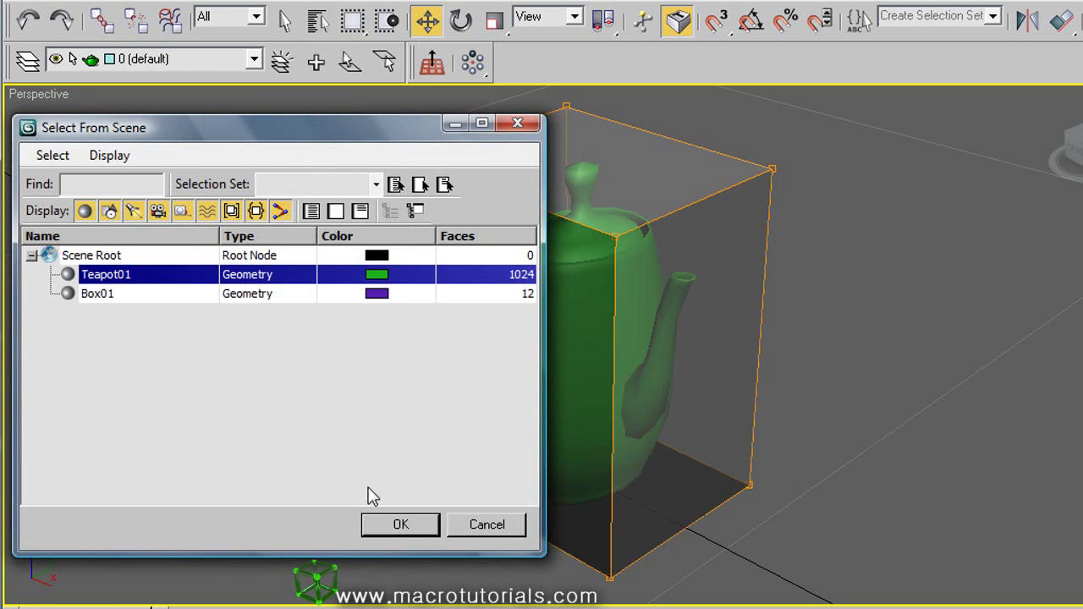
{"action": "left_click", "coordinate": [408, 526]}
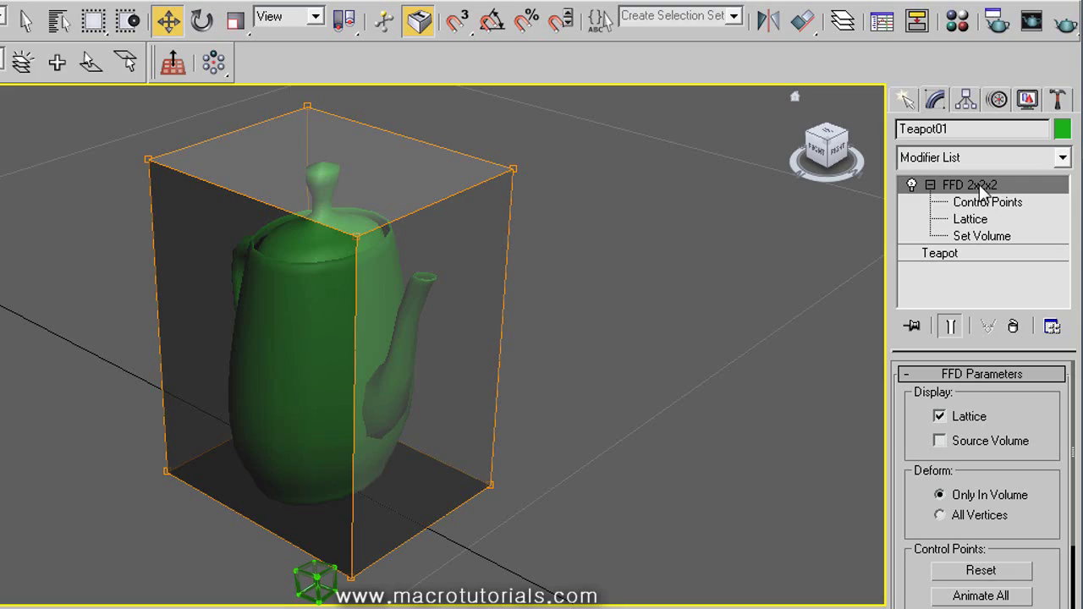
Collapse the teapot's modifier stack down to and including FFD 2x2x2, accepting the removal of its creation parameters
{"action": "right_click", "coordinate": [935, 184]}
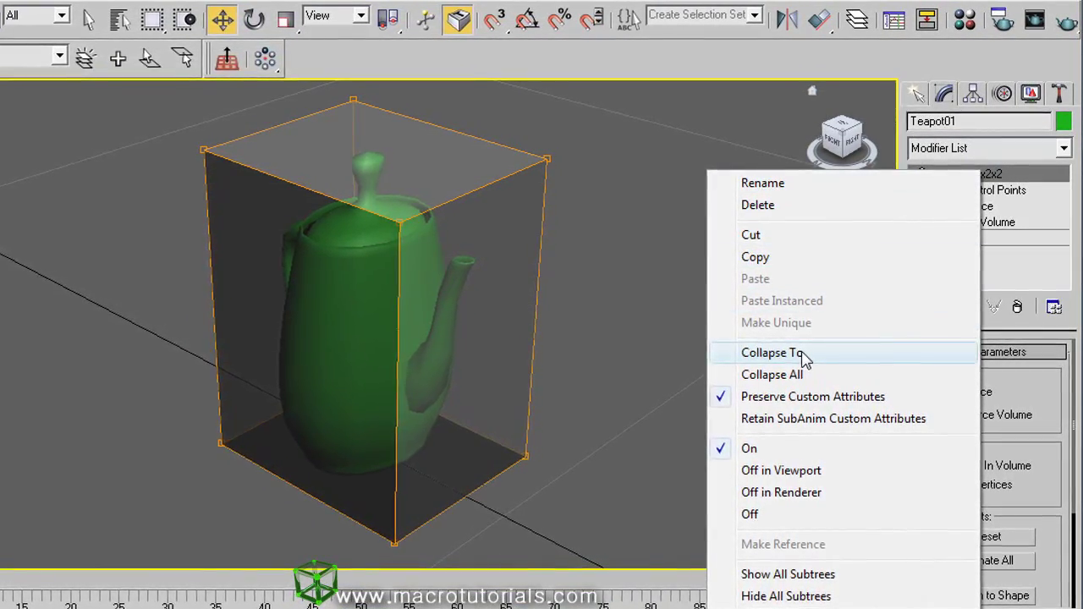
{"action": "left_click", "coordinate": [803, 354]}
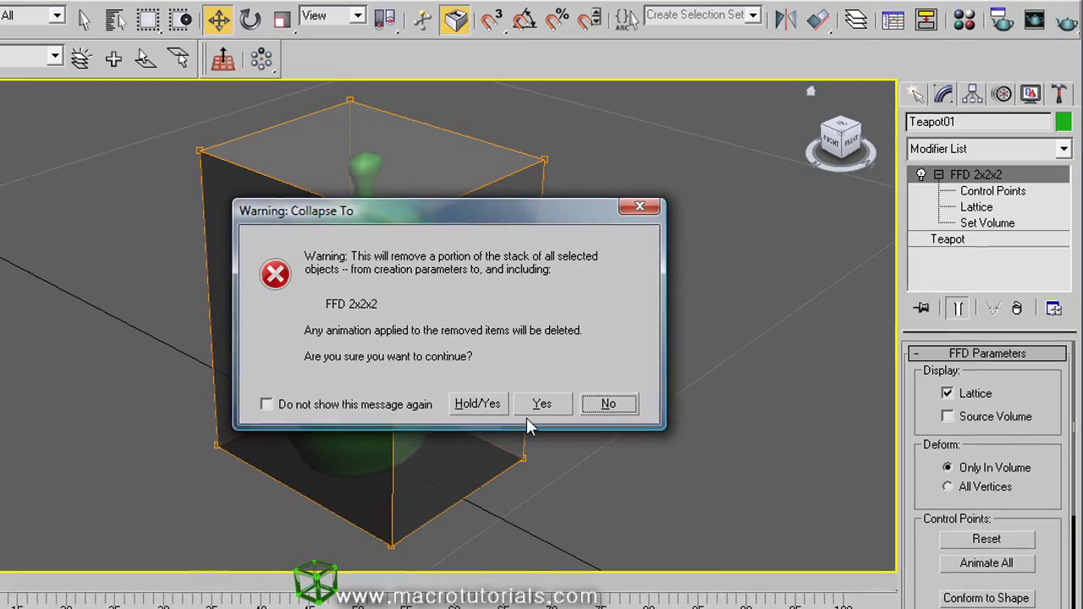
{"action": "left_click", "coordinate": [536, 401]}
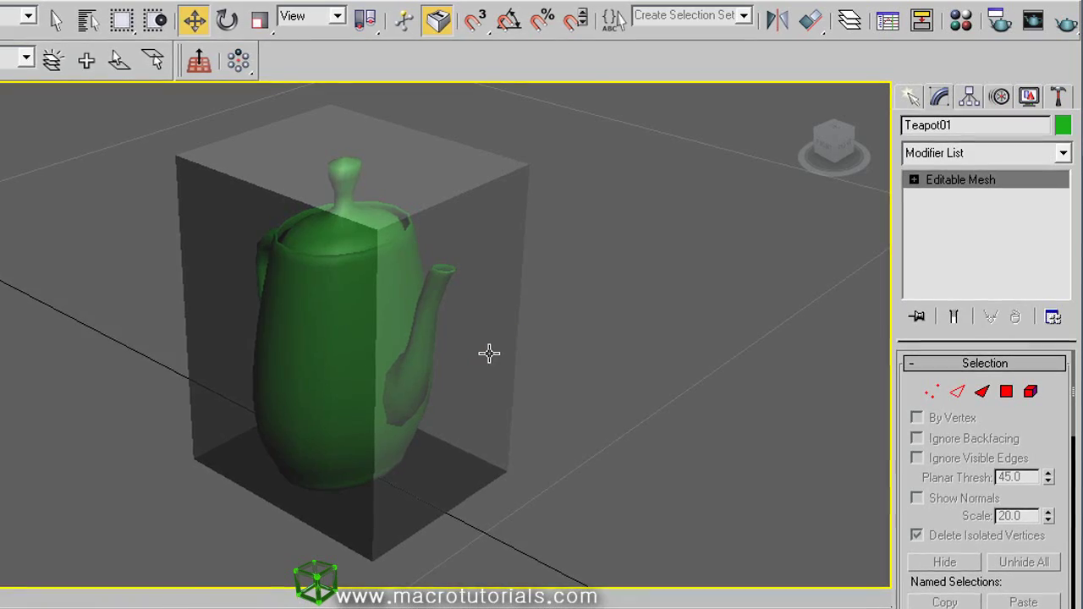
Measure the teapot's X, Y and Z dimensions with the Measure utility
{"action": "left_click", "coordinate": [1057, 98]}
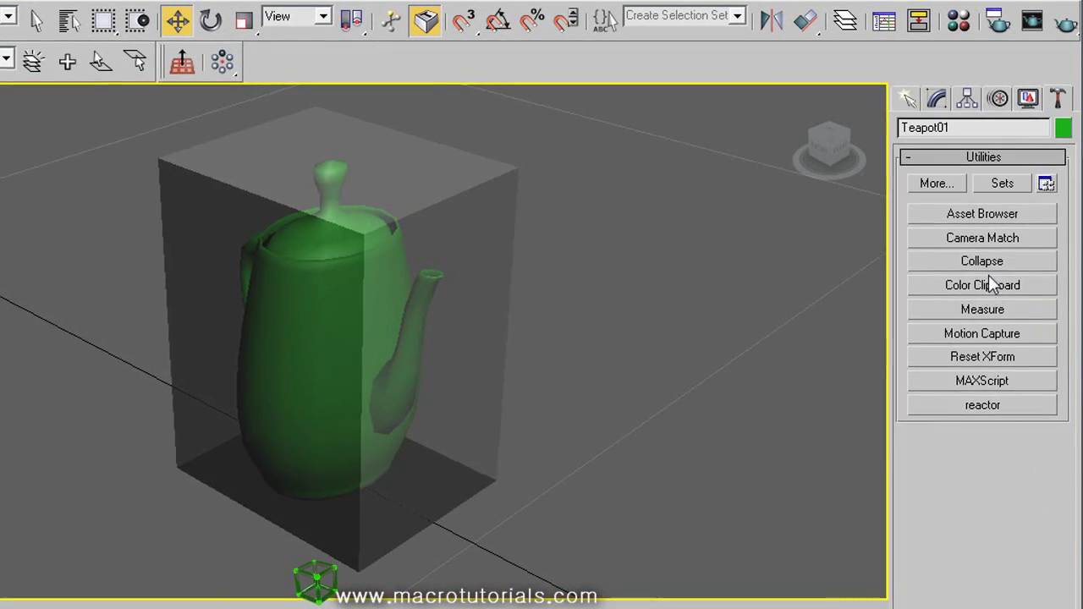
{"action": "left_click", "coordinate": [982, 310]}
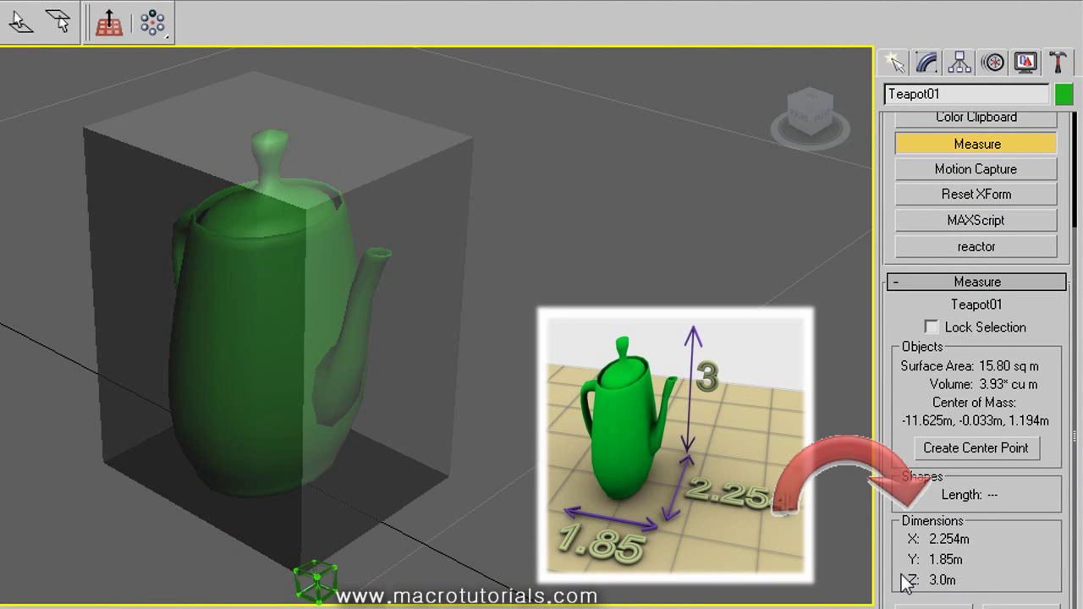
Center the teapot's pivot to the object, affecting the pivot only, and leave pivot adjustment
{"action": "scroll", "coordinate": [531, 297], "scroll_direction": "down", "scroll_amount": 2}
{"action": "scroll", "coordinate": [532, 310], "scroll_direction": "down", "scroll_amount": 5}
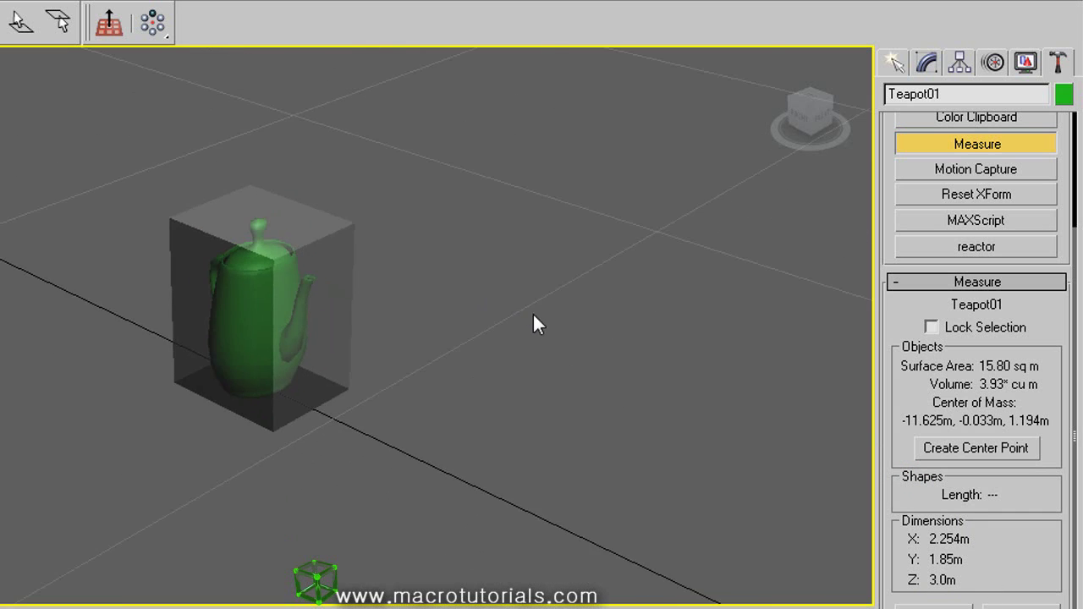
{"action": "middle_click_drag", "start_coordinate": [532, 313], "coordinate": [421, 244]}
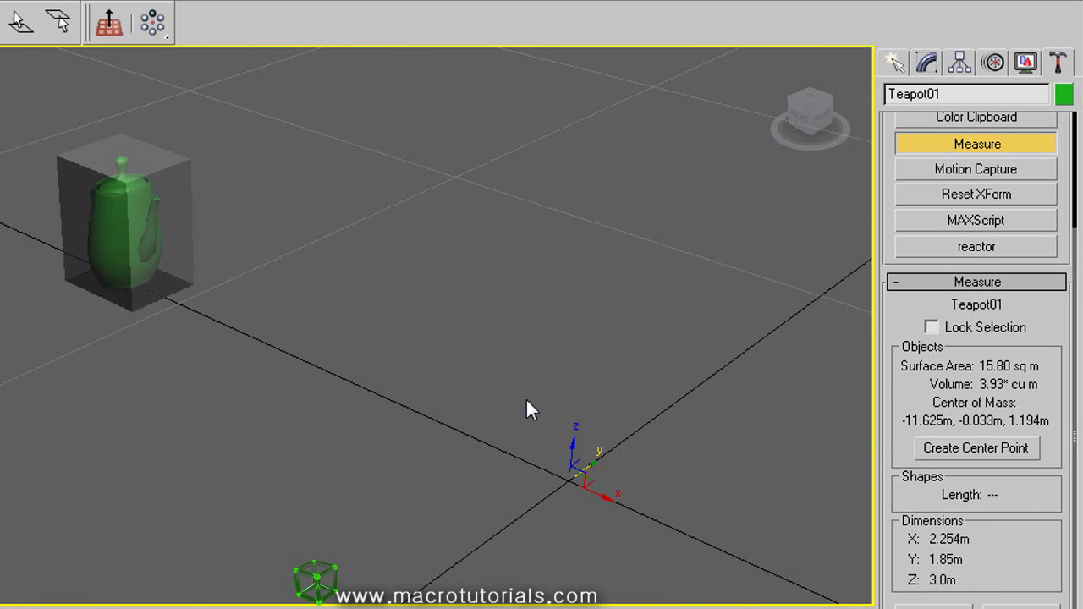
{"action": "left_click", "coordinate": [960, 66]}
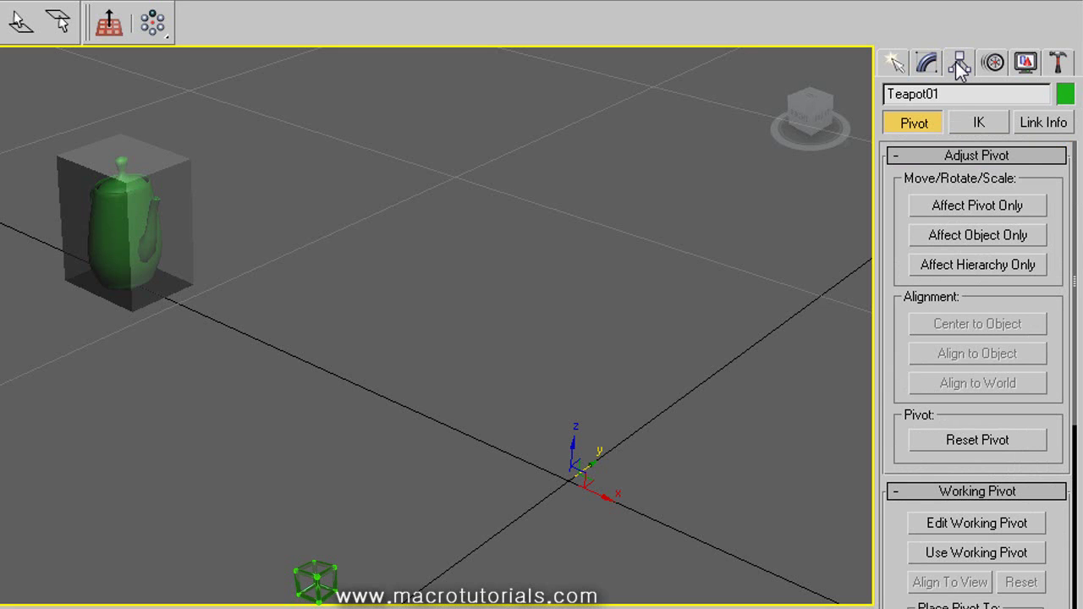
{"action": "left_click", "coordinate": [962, 205]}
{"action": "left_click", "coordinate": [983, 323]}
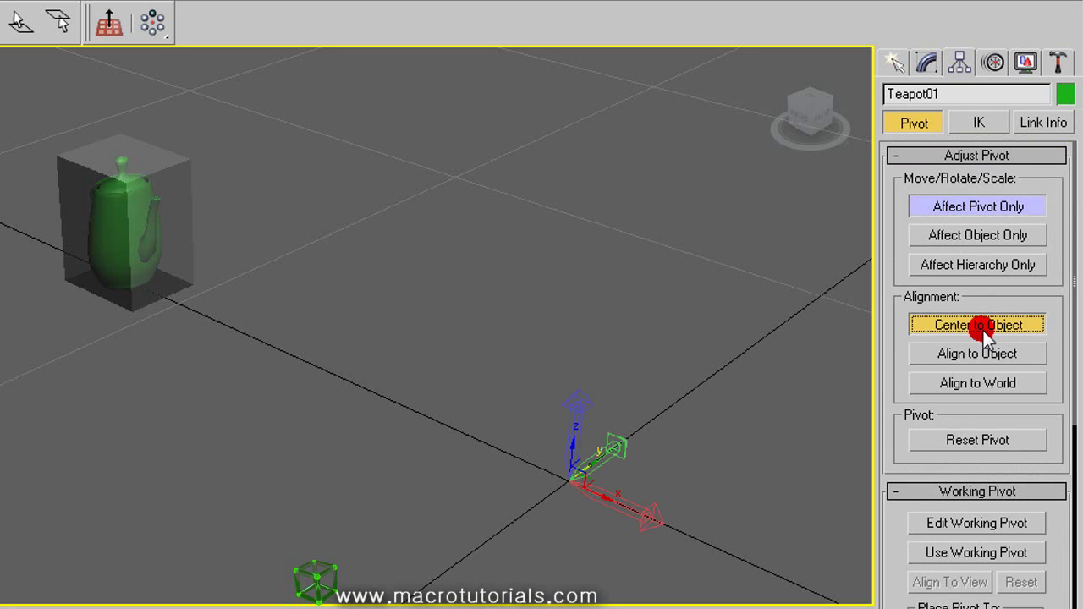
{"action": "left_click", "coordinate": [973, 206]}
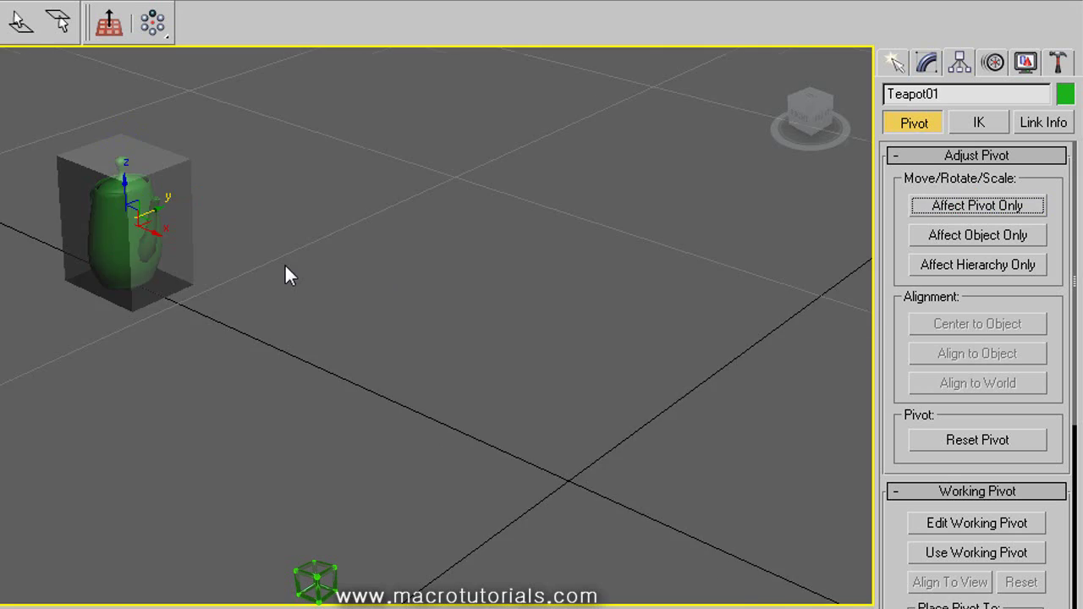
Move the teapot along the X axis out of the reference box, to about X -6.021 m
{"action": "middle_click_drag", "start_coordinate": [284, 275], "coordinate": [553, 415]}
{"action": "left_click_drag", "start_coordinate": [375, 351], "coordinate": [598, 437]}
{"action": "middle_click_drag", "start_coordinate": [502, 319], "coordinate": [289, 233]}
{"action": "scroll", "coordinate": [449, 360], "scroll_direction": "up", "scroll_amount": 4}
{"action": "middle_click_drag", "start_coordinate": [553, 387], "coordinate": [484, 417]}
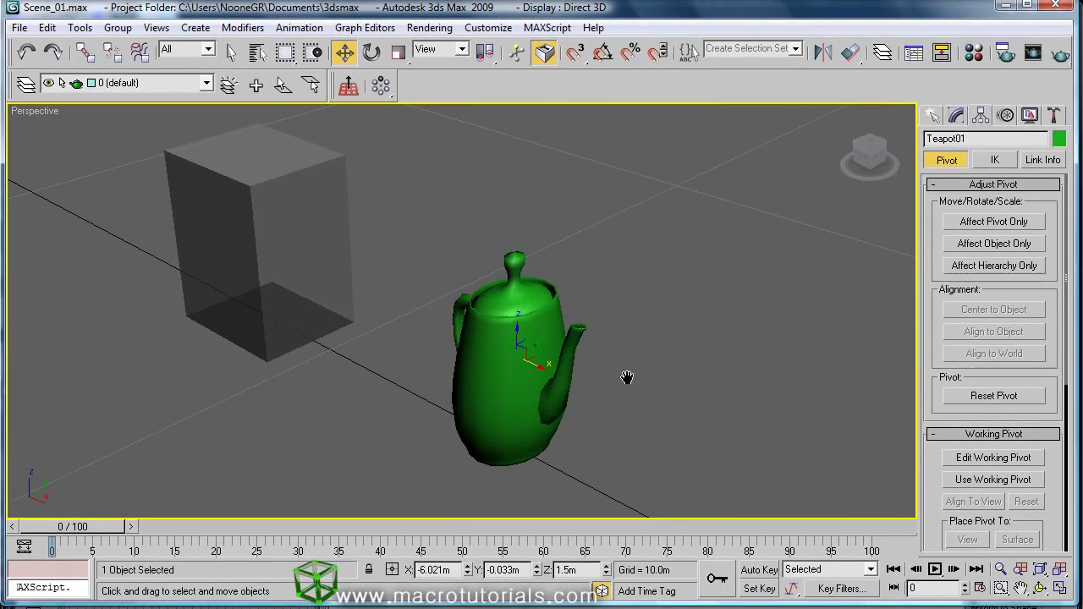